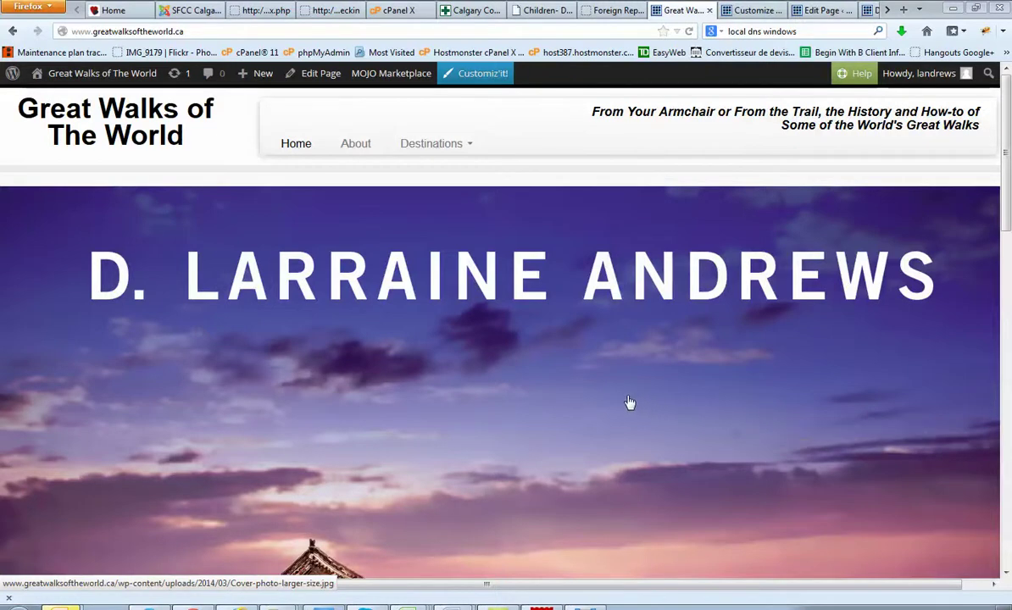
Open the Big Bend page from the site's Destinations and browse through its full-width slider images
{"action": "mouse_move", "coordinate": [1007, 158]}
{"action": "left_mouse_down"}
{"action": "mouse_move", "coordinate": [1006, 424]}
{"action": "mouse_move", "coordinate": [1007, 161]}
{"action": "left_mouse_up"}
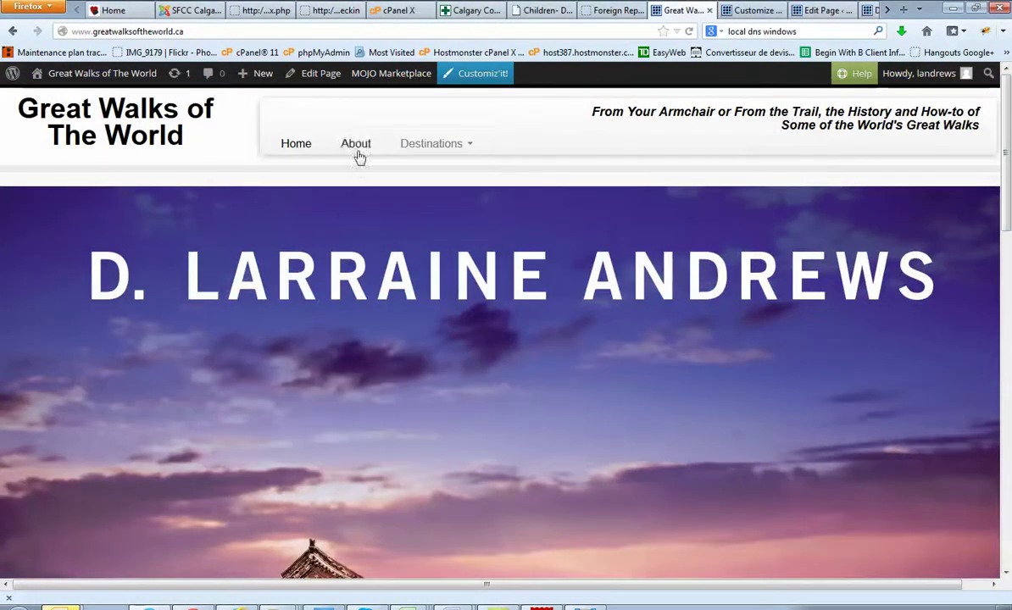
{"action": "mouse_move", "coordinate": [424, 149]}
{"action": "left_click", "coordinate": [428, 186]}
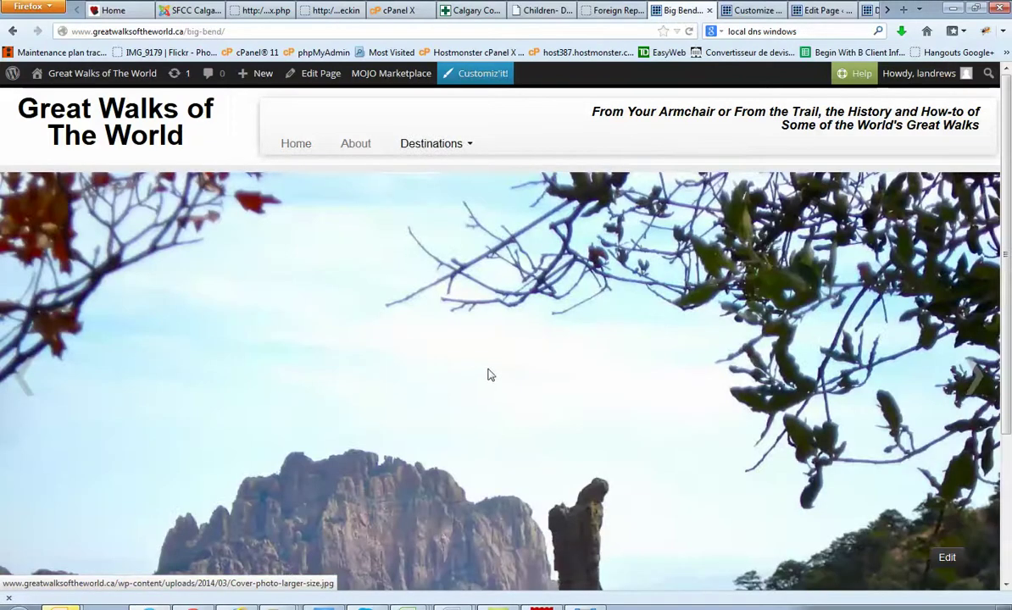
{"action": "scroll", "coordinate": [495, 368], "scroll_direction": "down", "scroll_amount": 3}
{"action": "scroll", "coordinate": [495, 368], "scroll_direction": "up", "scroll_amount": 3}
{"action": "scroll", "coordinate": [593, 351], "scroll_direction": "down", "scroll_amount": 2}
{"action": "left_click", "coordinate": [972, 298]}
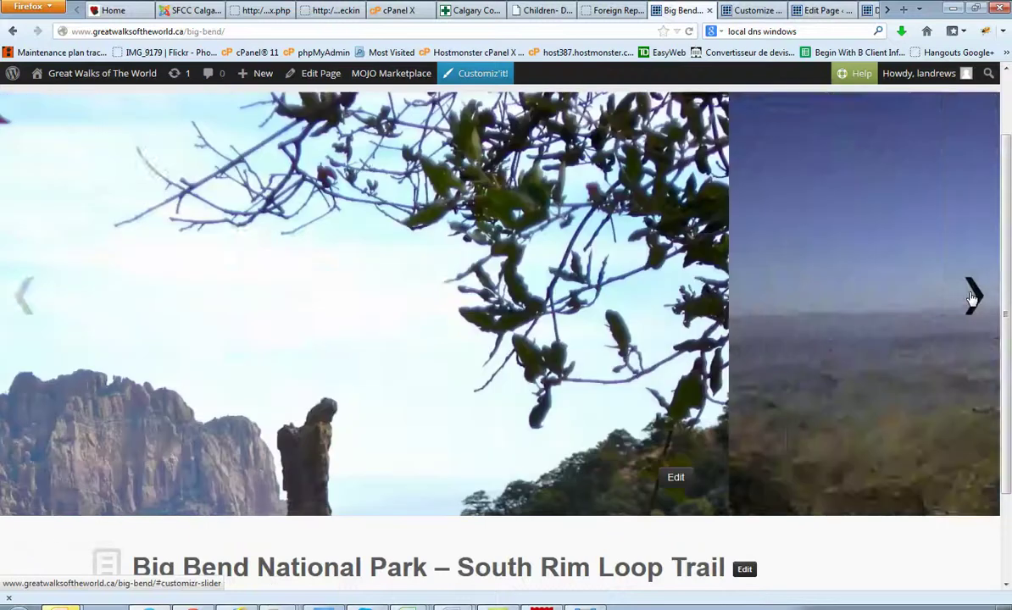
{"action": "left_click", "coordinate": [972, 299]}
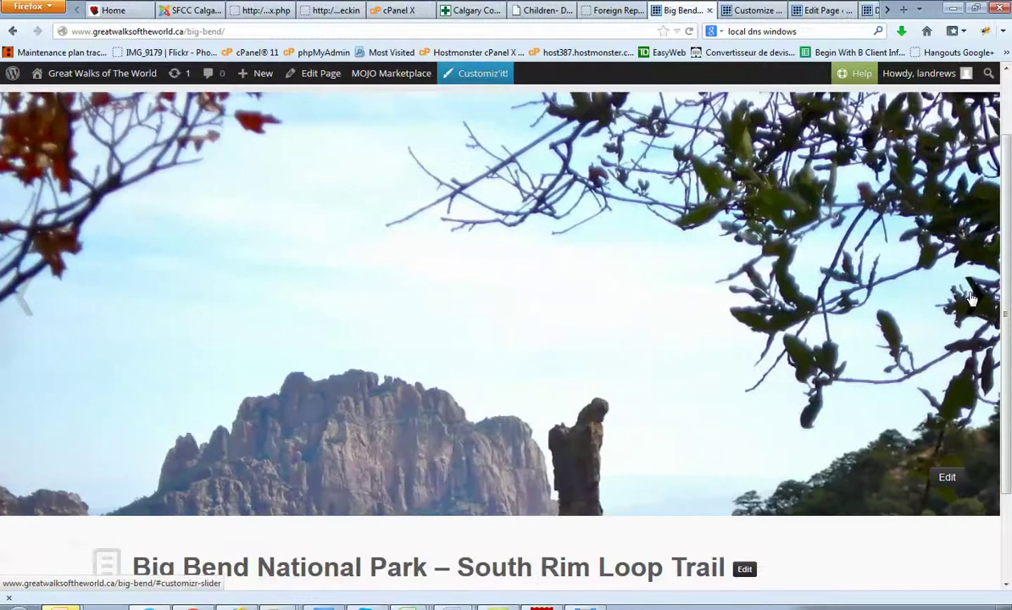
{"action": "left_click", "coordinate": [972, 298]}
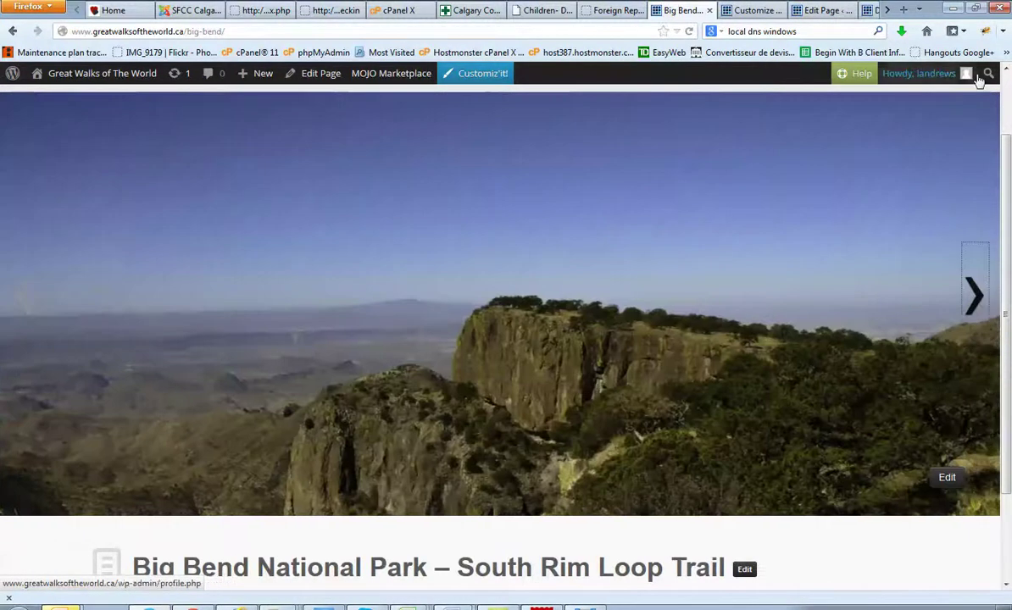
Check the Big Bend page and slider at a narrow and a wider browser window width, ending with the window maximized
{"action": "left_click", "coordinate": [977, 10]}
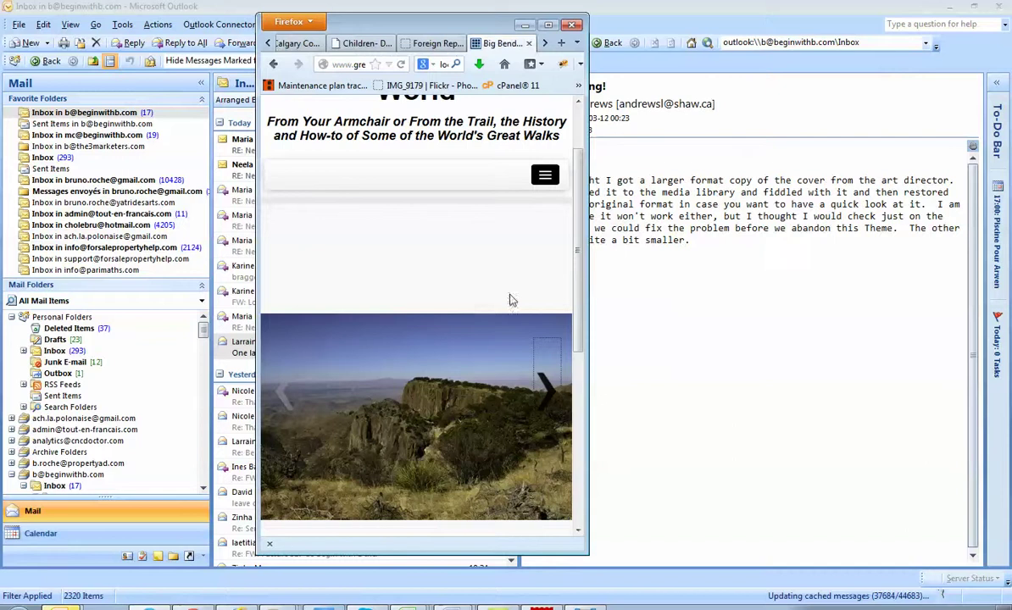
{"action": "scroll", "coordinate": [504, 297], "scroll_direction": "down", "scroll_amount": 2}
{"action": "scroll", "coordinate": [445, 285], "scroll_direction": "up", "scroll_amount": 3}
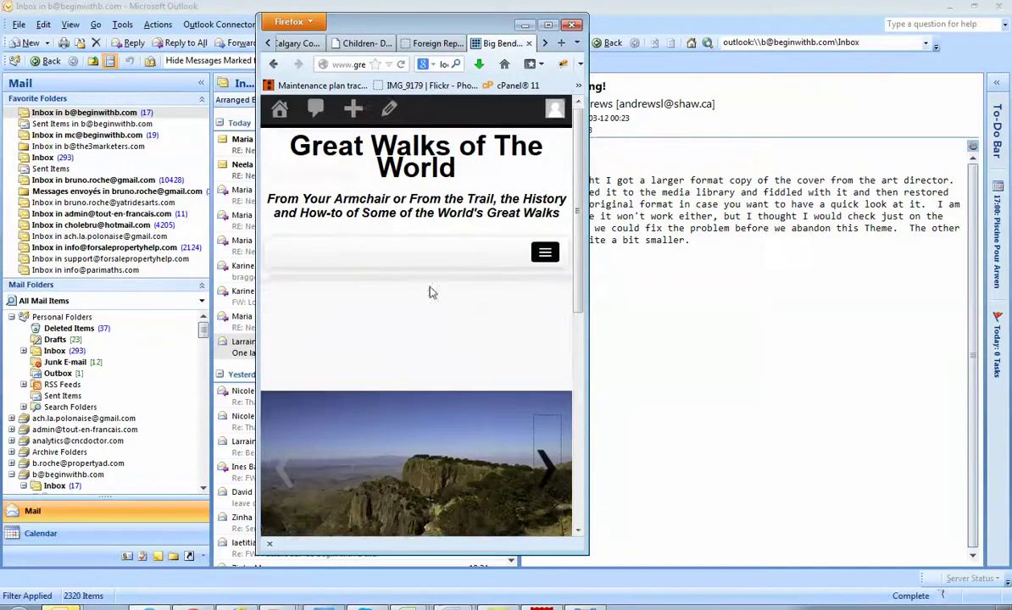
{"action": "scroll", "coordinate": [389, 341], "scroll_direction": "down", "scroll_amount": 5}
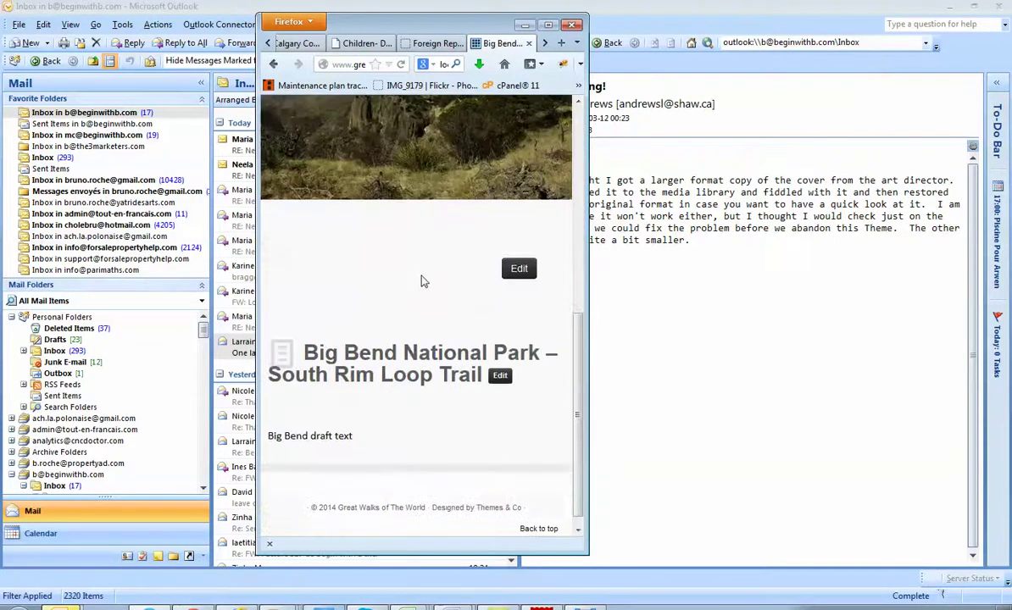
{"action": "scroll", "coordinate": [420, 280], "scroll_direction": "up", "scroll_amount": 5}
{"action": "left_click", "coordinate": [289, 314]}
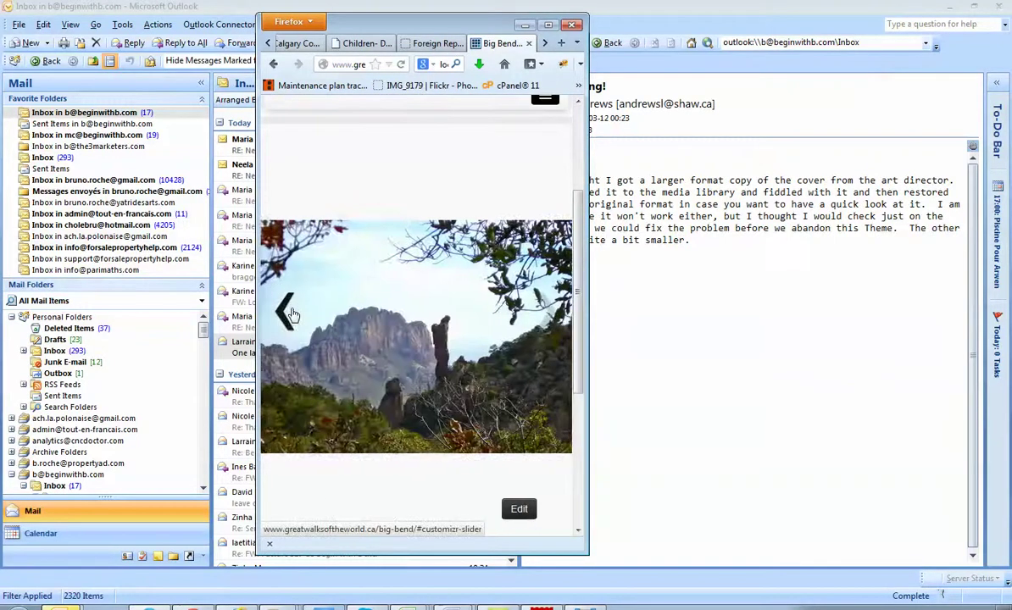
{"action": "left_click", "coordinate": [289, 315]}
{"action": "left_click", "coordinate": [544, 317]}
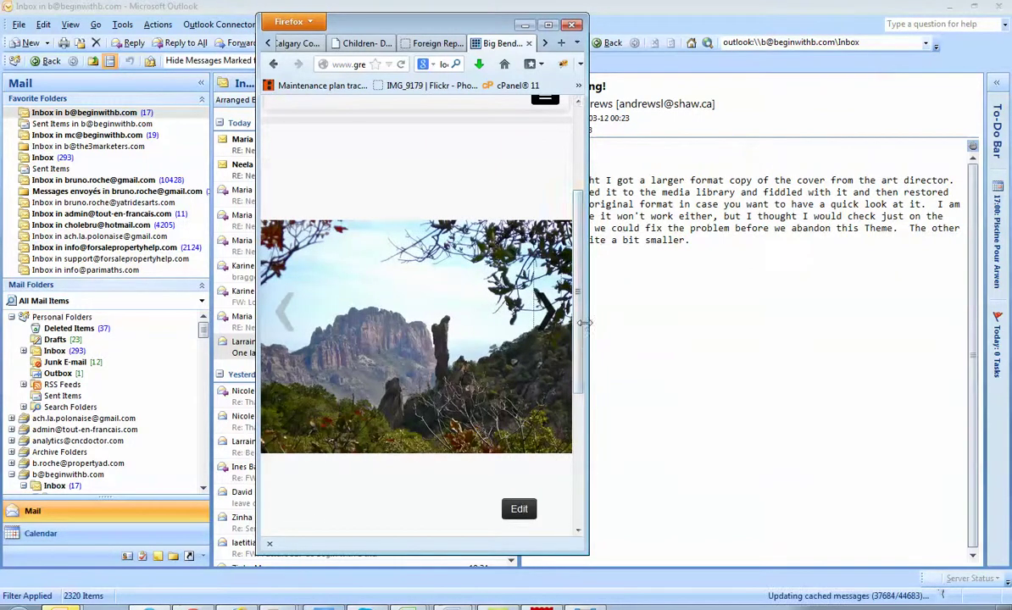
{"action": "left_click_drag", "start_coordinate": [588, 327], "coordinate": [743, 327]}
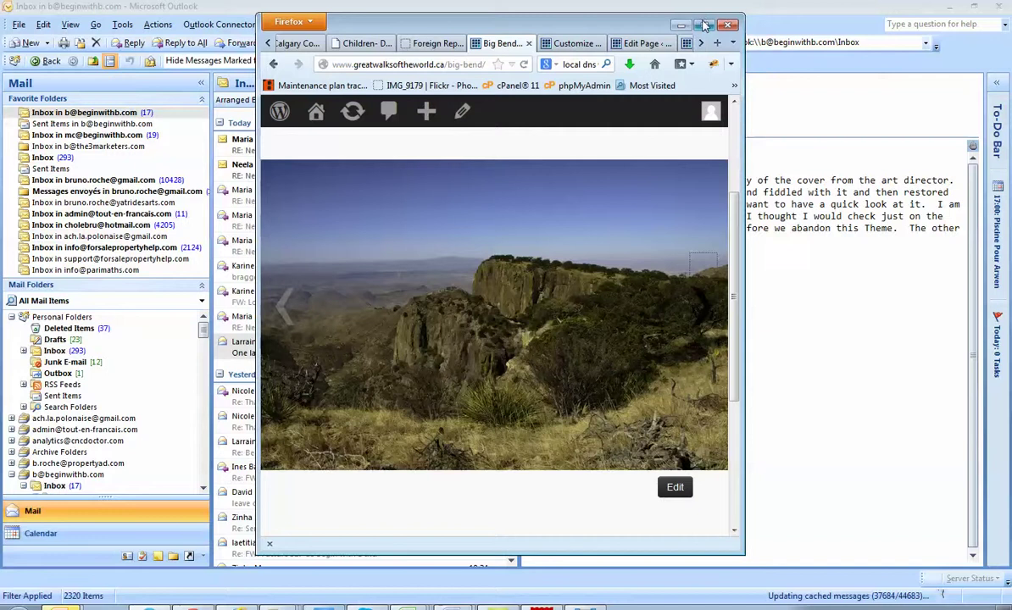
{"action": "left_click", "coordinate": [704, 25]}
Leave the open theme customizer and open the Home Page for editing from the site's page list
{"action": "left_click", "coordinate": [743, 11]}
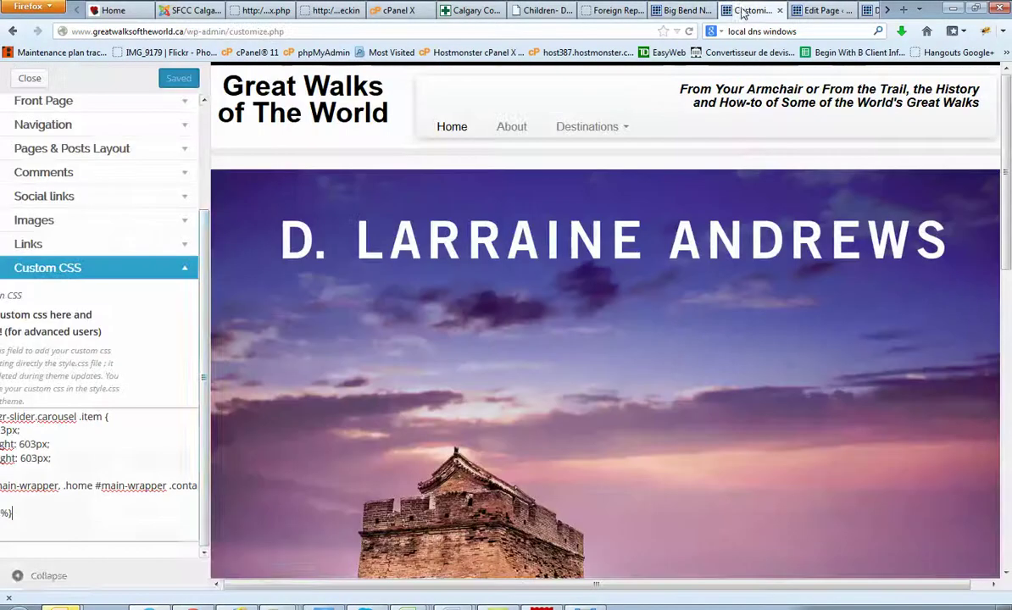
{"action": "scroll", "coordinate": [165, 219], "scroll_direction": "up", "scroll_amount": 3}
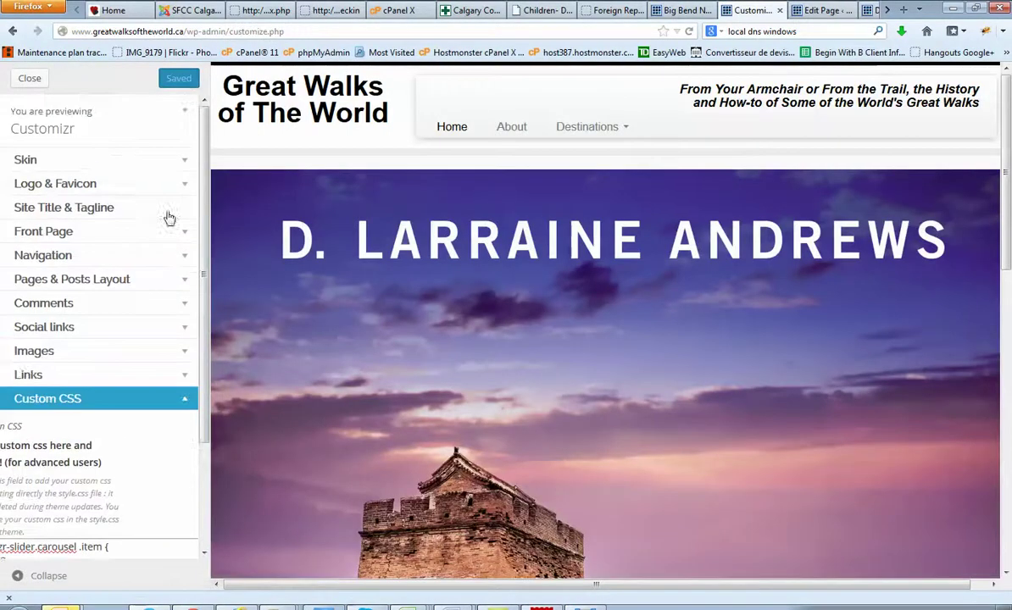
{"action": "left_click", "coordinate": [34, 79]}
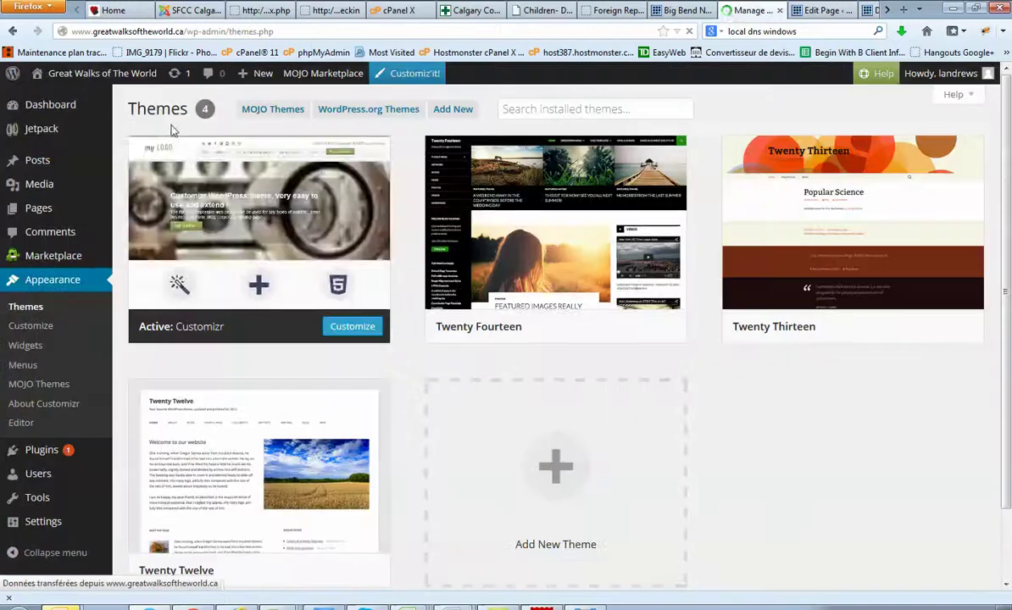
{"action": "mouse_move", "coordinate": [49, 208]}
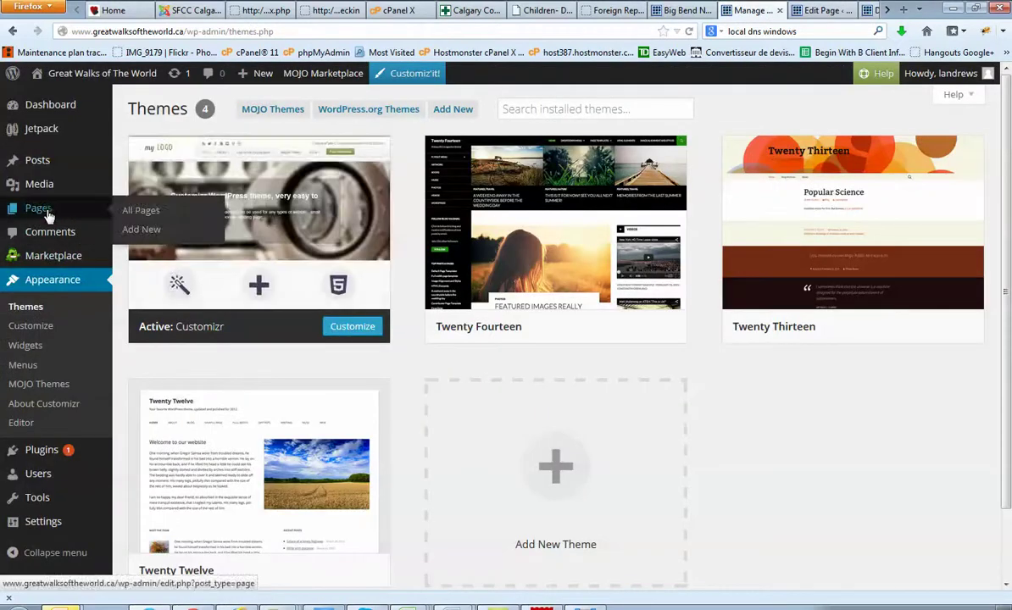
{"action": "left_click", "coordinate": [48, 216]}
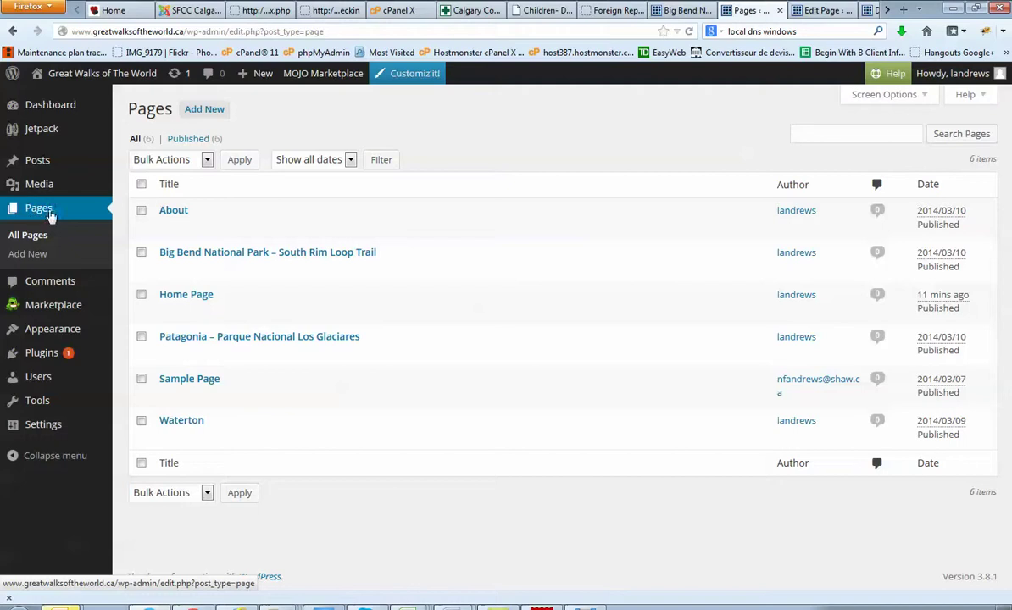
{"action": "left_click", "coordinate": [184, 295]}
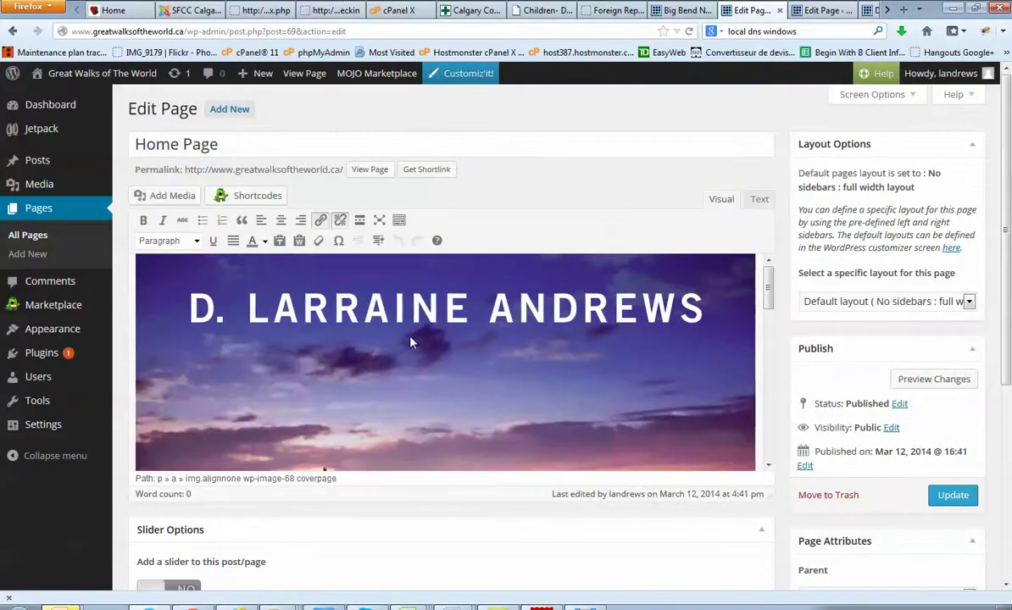
Remove the link from the cover image in the Home Page content and update the page
{"action": "left_click", "coordinate": [410, 342]}
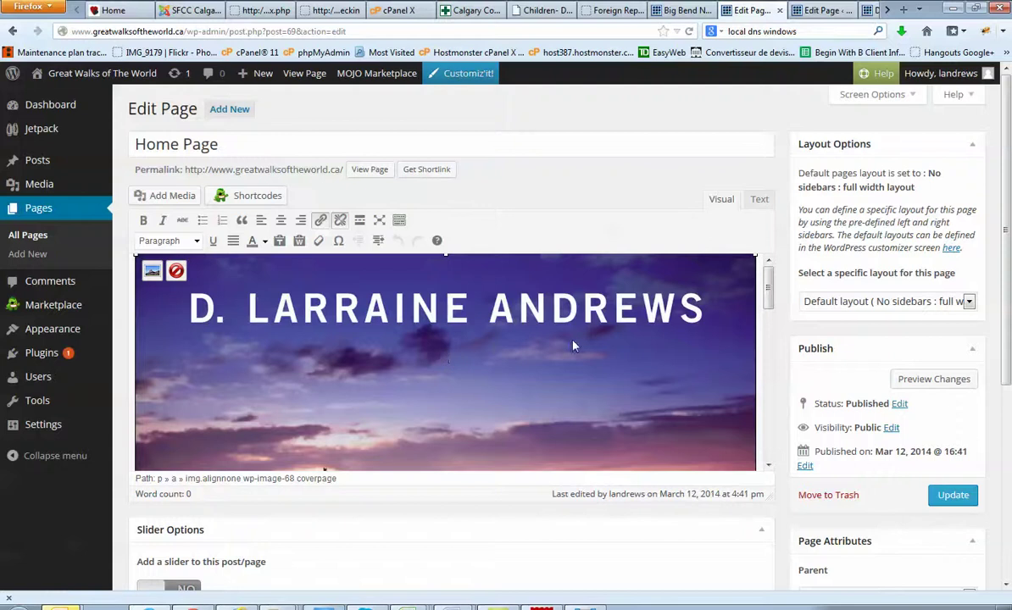
{"action": "scroll", "coordinate": [573, 345], "scroll_direction": "down", "scroll_amount": 10}
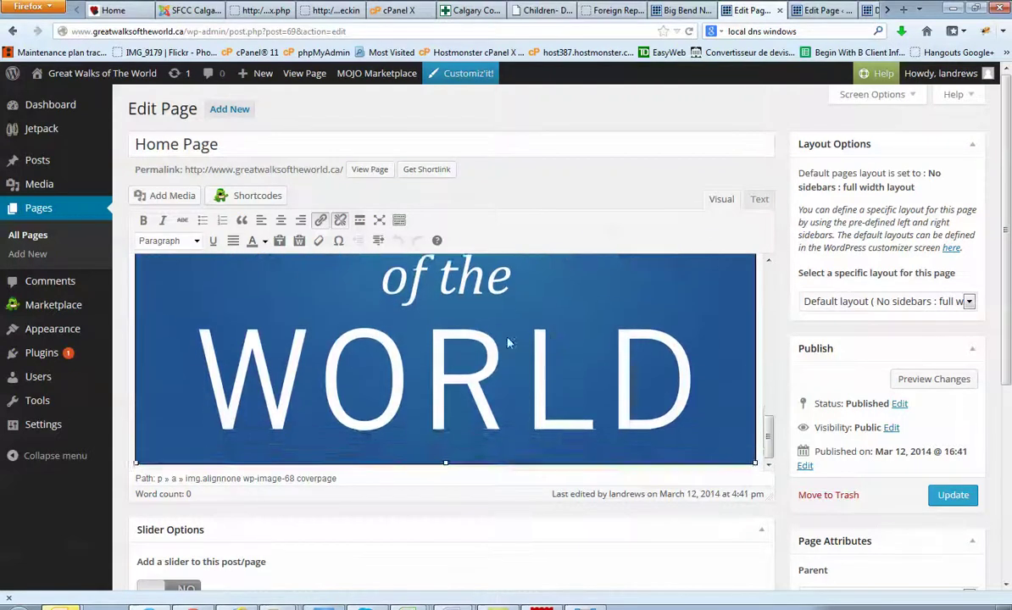
{"action": "scroll", "coordinate": [508, 343], "scroll_direction": "up", "scroll_amount": 10}
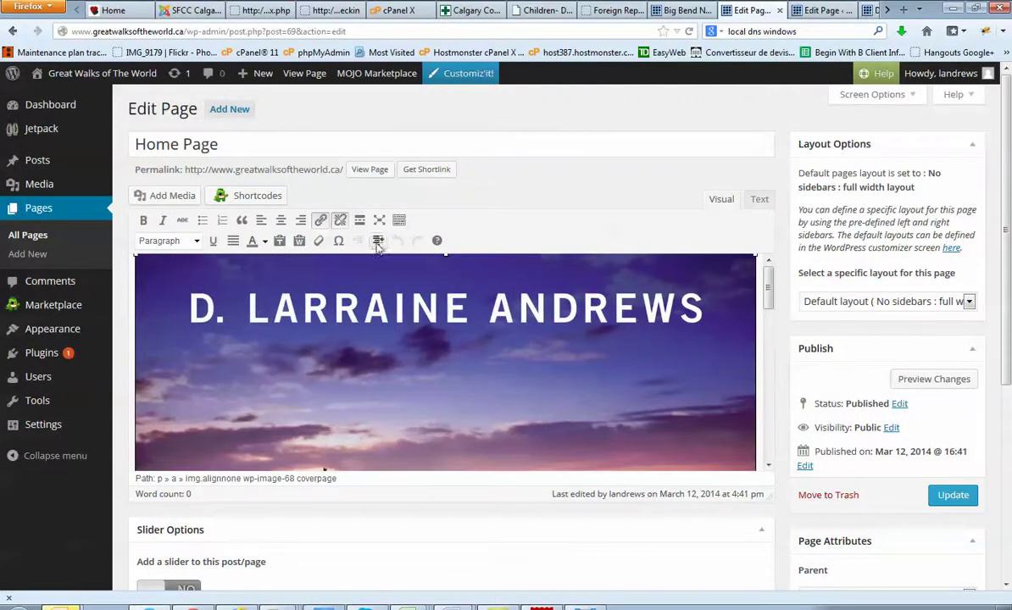
{"action": "key", "text": "Delete"}
{"action": "key", "text": "ctrl+z"}
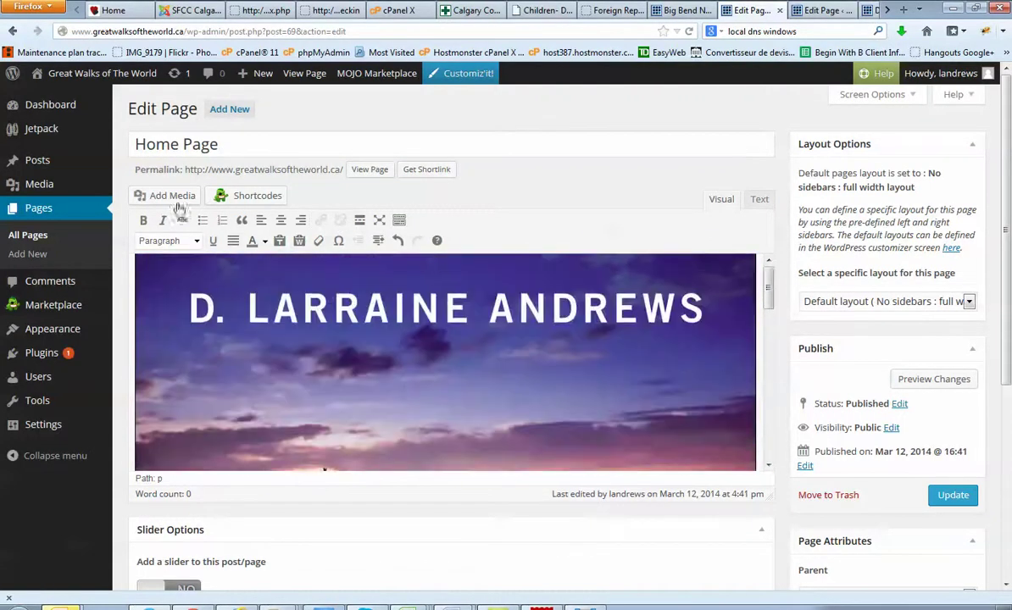
{"action": "left_click", "coordinate": [951, 496]}
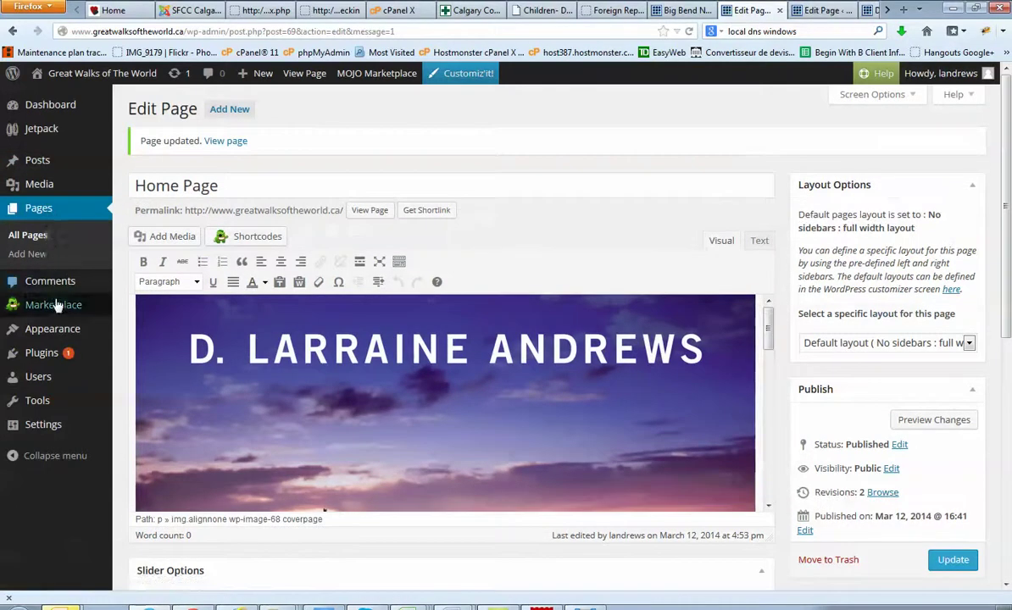
Open the theme customizer's Front Page settings and review the front page slider and static page options
{"action": "mouse_move", "coordinate": [57, 328]}
{"action": "left_click", "coordinate": [145, 350]}
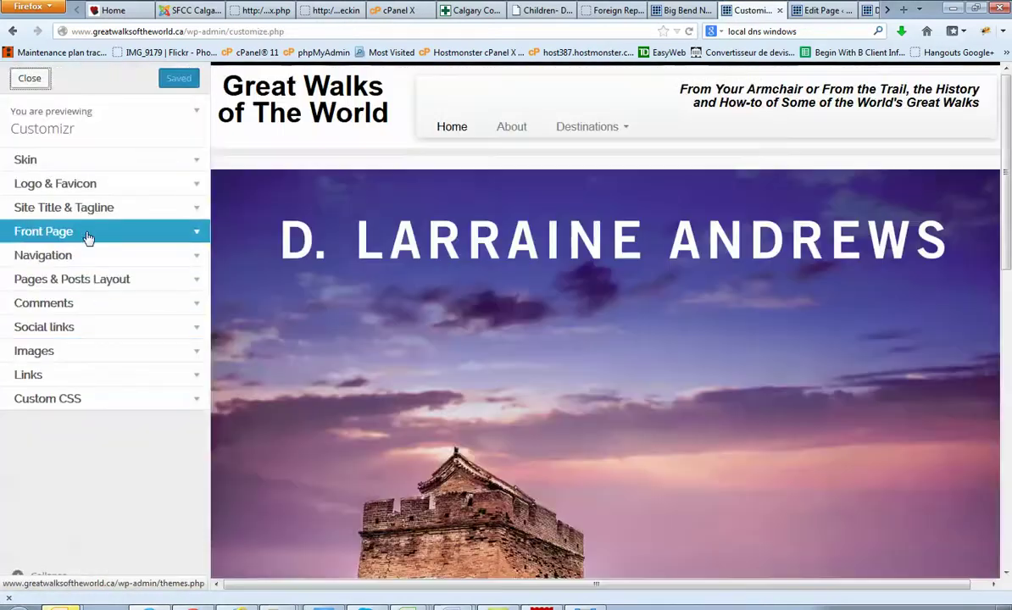
{"action": "left_click", "coordinate": [90, 236]}
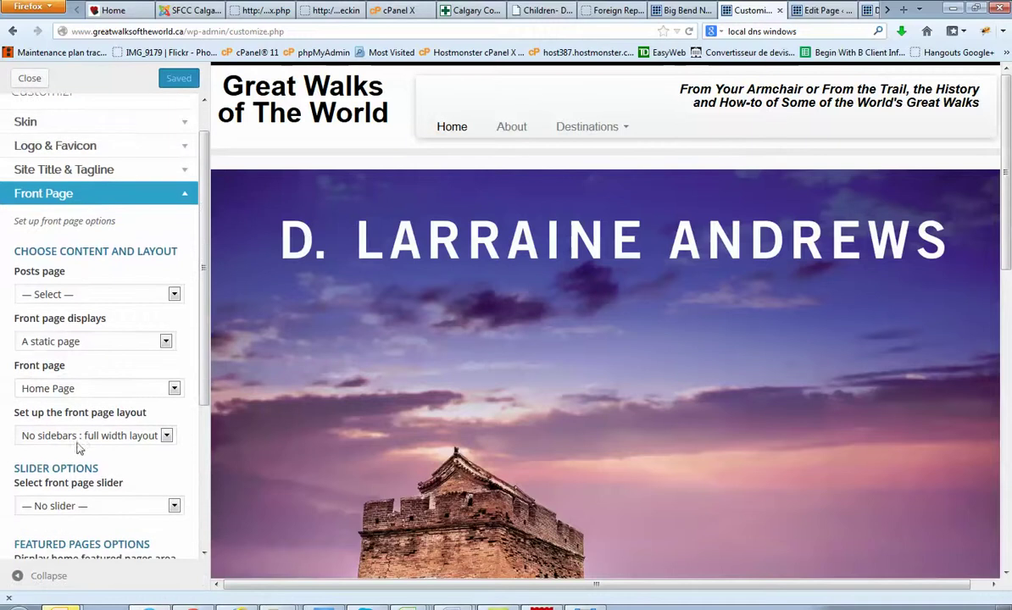
{"action": "left_click", "coordinate": [63, 506]}
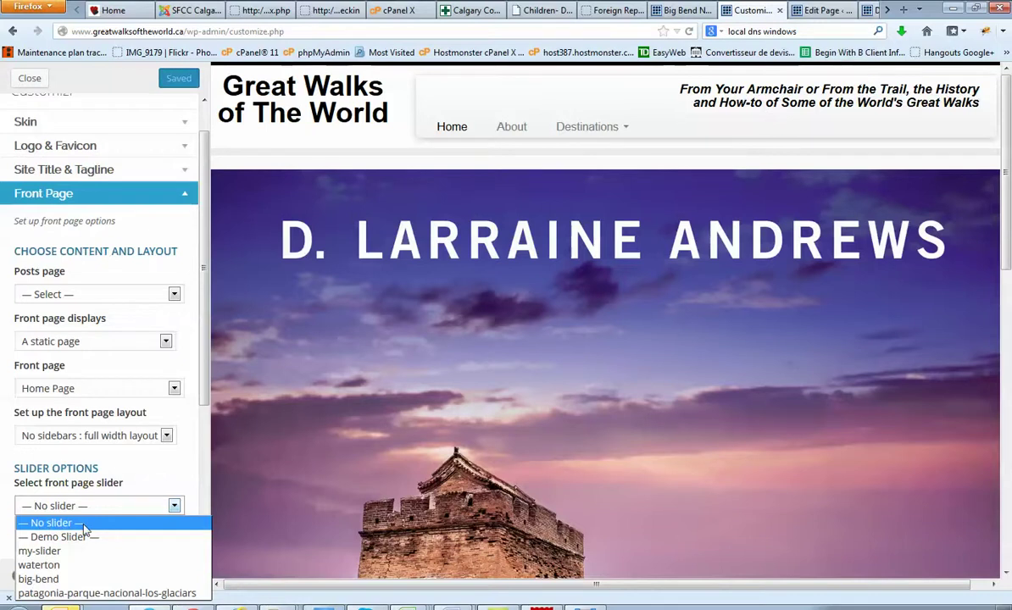
{"action": "left_click", "coordinate": [61, 524]}
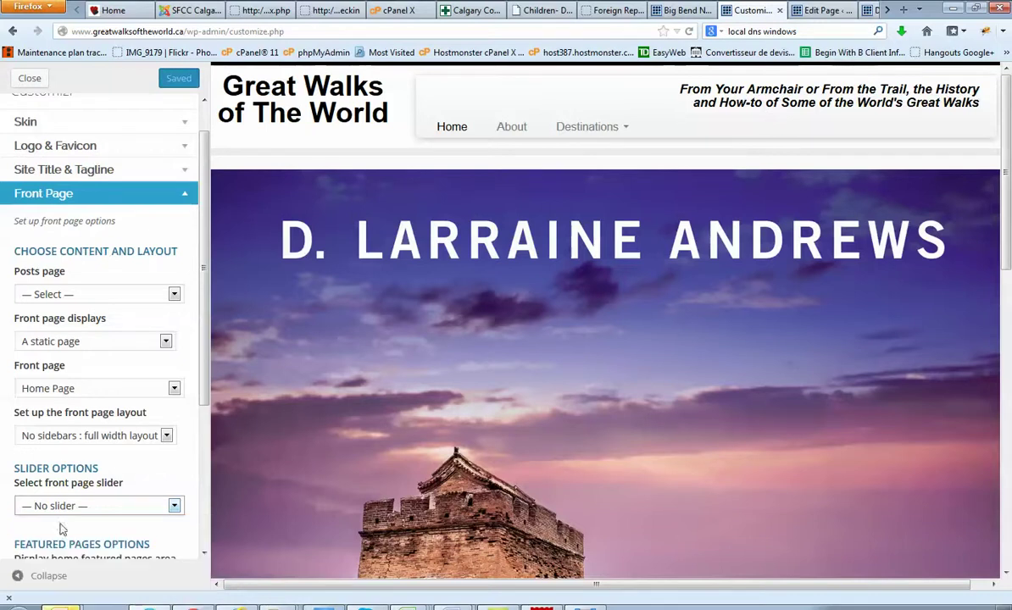
{"action": "left_click", "coordinate": [69, 345]}
{"action": "left_click", "coordinate": [77, 347]}
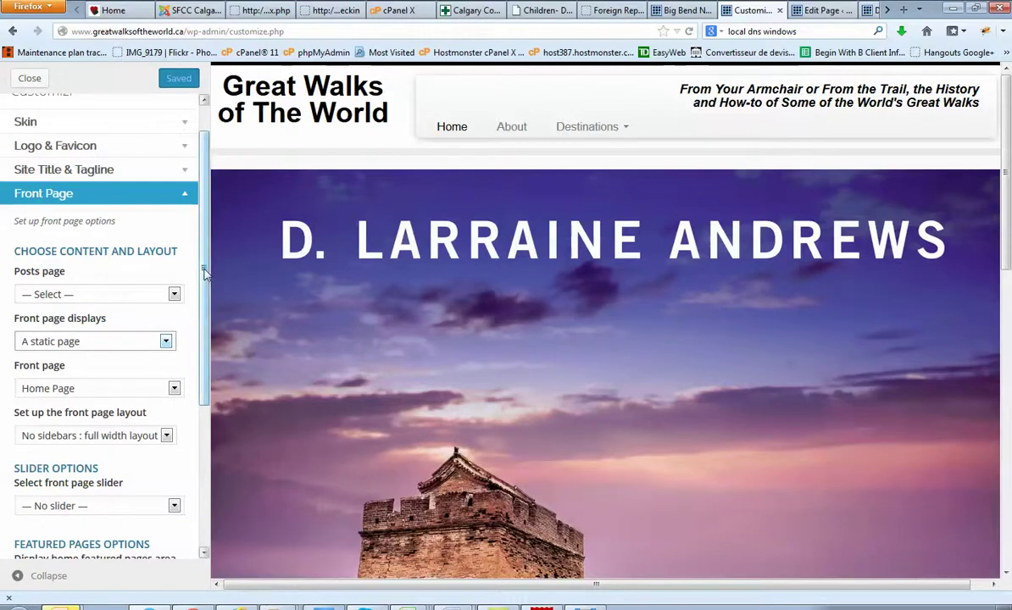
Open the theme's Custom CSS and highlight the .home rule that sets the width to 100%
{"action": "scroll", "coordinate": [203, 267], "scroll_direction": "down", "scroll_amount": 5}
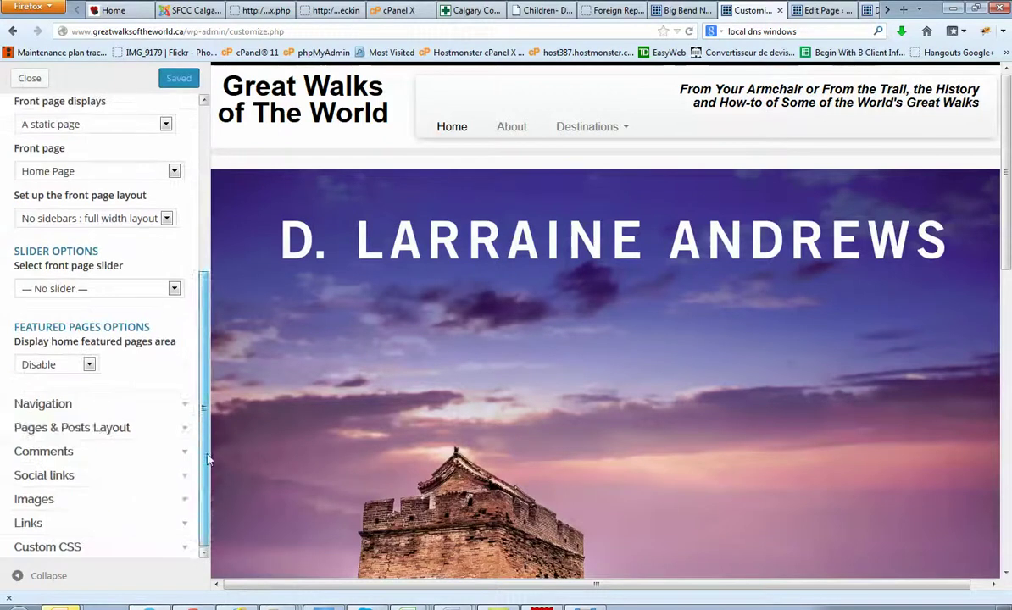
{"action": "left_click", "coordinate": [178, 548]}
{"action": "left_click_drag", "start_coordinate": [173, 536], "coordinate": [172, 560]}
{"action": "scroll", "coordinate": [135, 479], "scroll_direction": "down", "scroll_amount": 3}
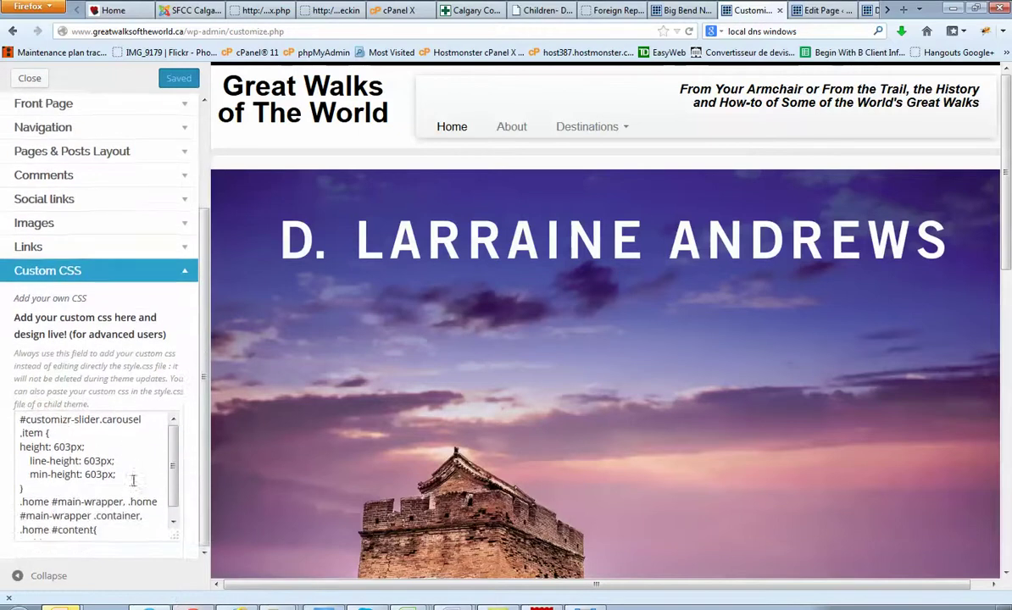
{"action": "scroll", "coordinate": [178, 489], "scroll_direction": "down", "scroll_amount": 1}
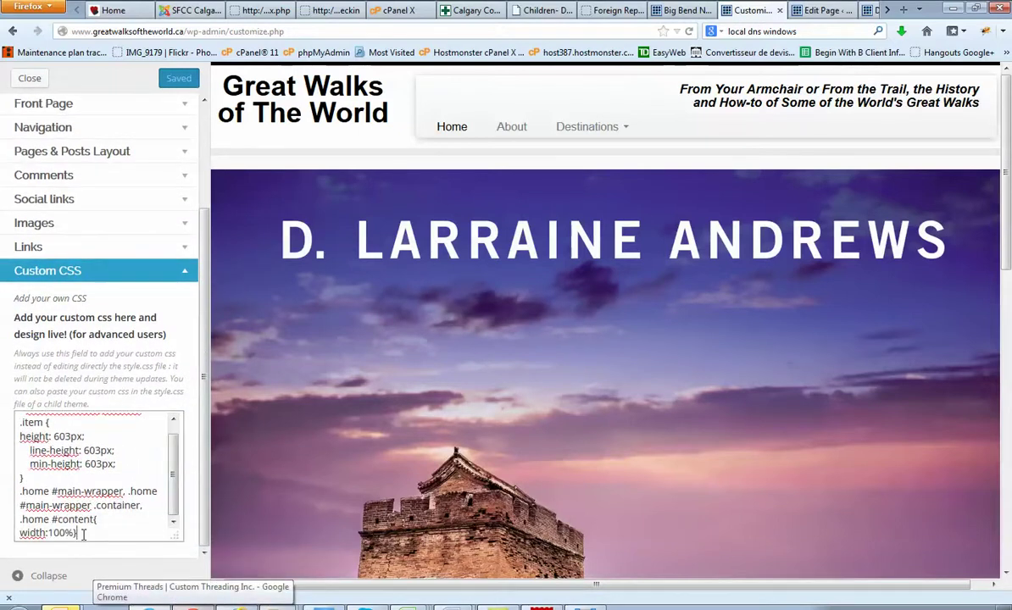
{"action": "left_click_drag", "start_coordinate": [78, 533], "coordinate": [7, 497]}
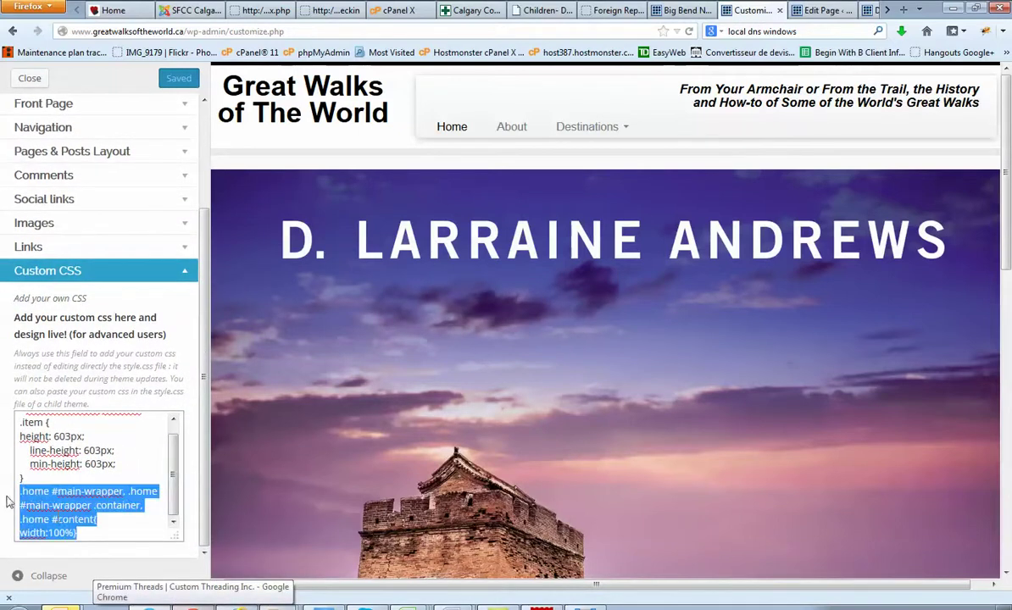
{"action": "left_click", "coordinate": [114, 527]}
Highlight the height declaration and the #customizr-slider.carousel .item selector in the custom CSS slider rule
{"action": "scroll", "coordinate": [70, 466], "scroll_direction": "up", "scroll_amount": 1}
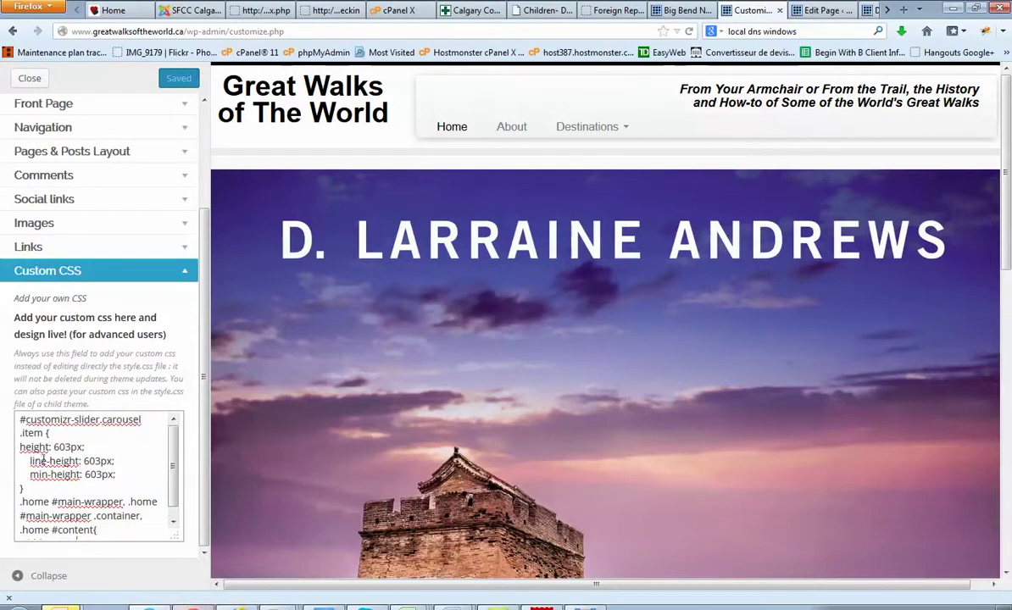
{"action": "left_click_drag", "start_coordinate": [54, 447], "coordinate": [81, 462]}
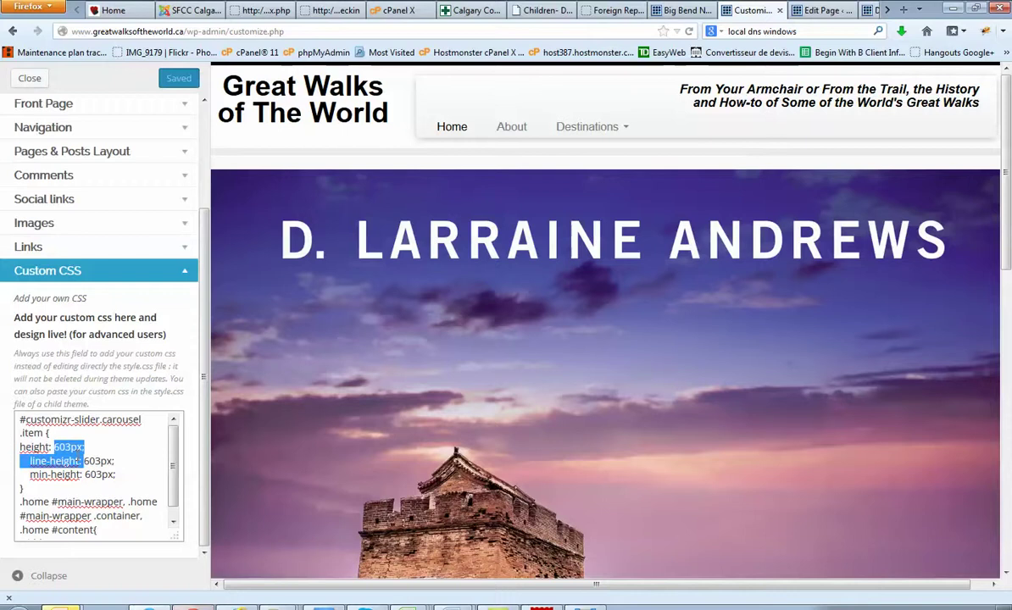
{"action": "left_click_drag", "start_coordinate": [42, 433], "coordinate": [26, 420]}
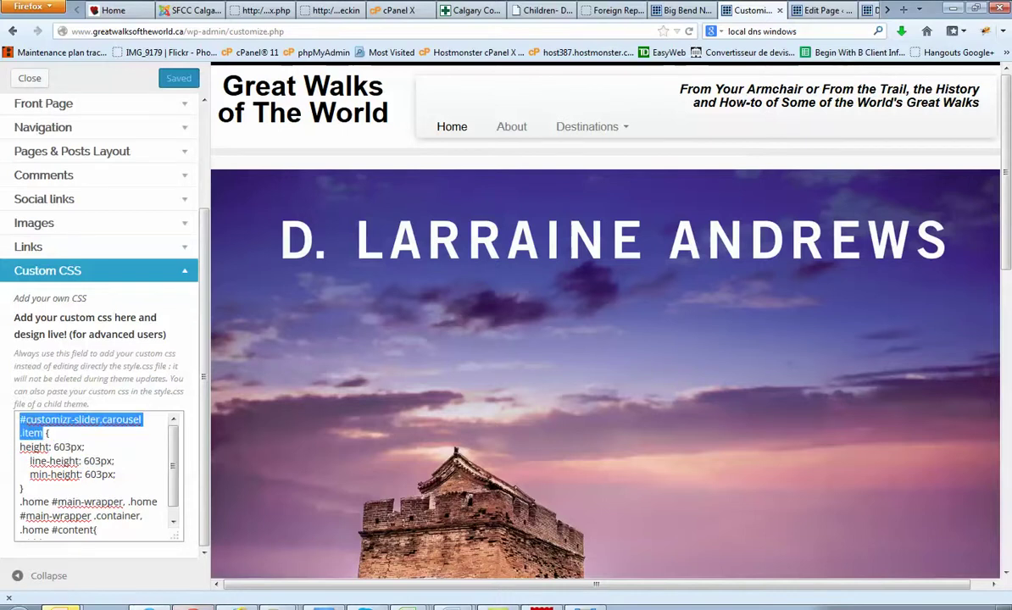
{"action": "scroll", "coordinate": [115, 452], "scroll_direction": "up", "scroll_amount": 1}
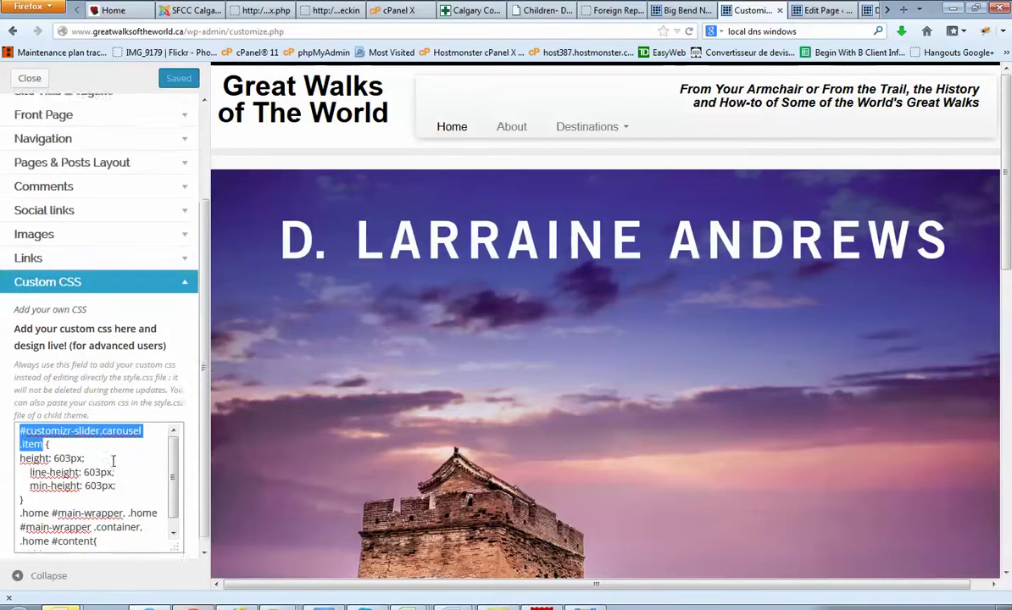
Highlight the height value in the #customizr-slider.carousel .item rule of the custom CSS
{"action": "scroll", "coordinate": [85, 479], "scroll_direction": "down", "scroll_amount": 1}
{"action": "left_click", "coordinate": [63, 473]}
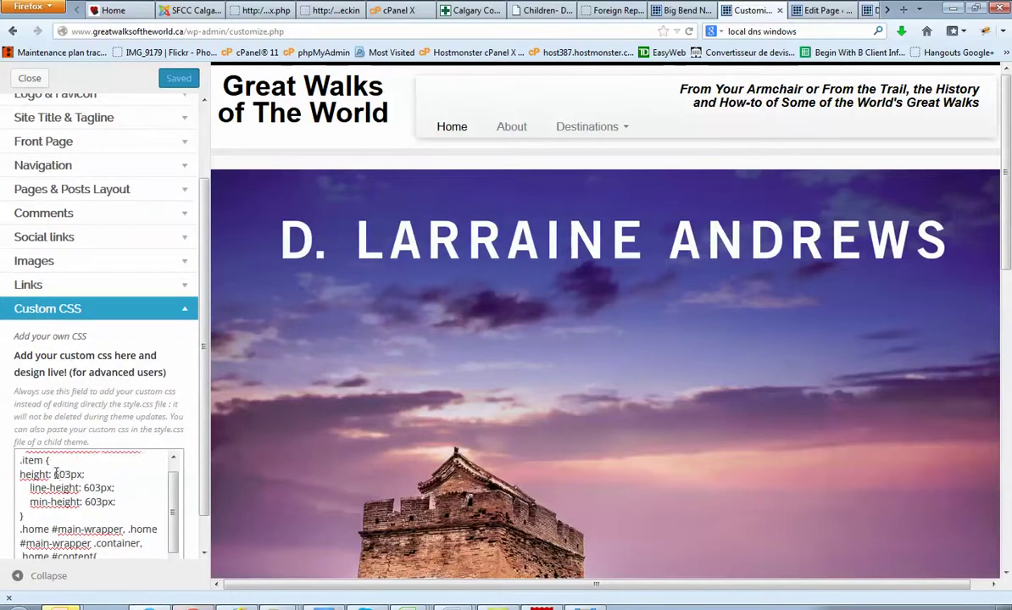
{"action": "left_click_drag", "start_coordinate": [55, 474], "coordinate": [65, 470]}
Switch to the Big Bend page in a reduced browser window and flip through its slider images
{"action": "left_click", "coordinate": [680, 10]}
{"action": "left_click", "coordinate": [974, 9]}
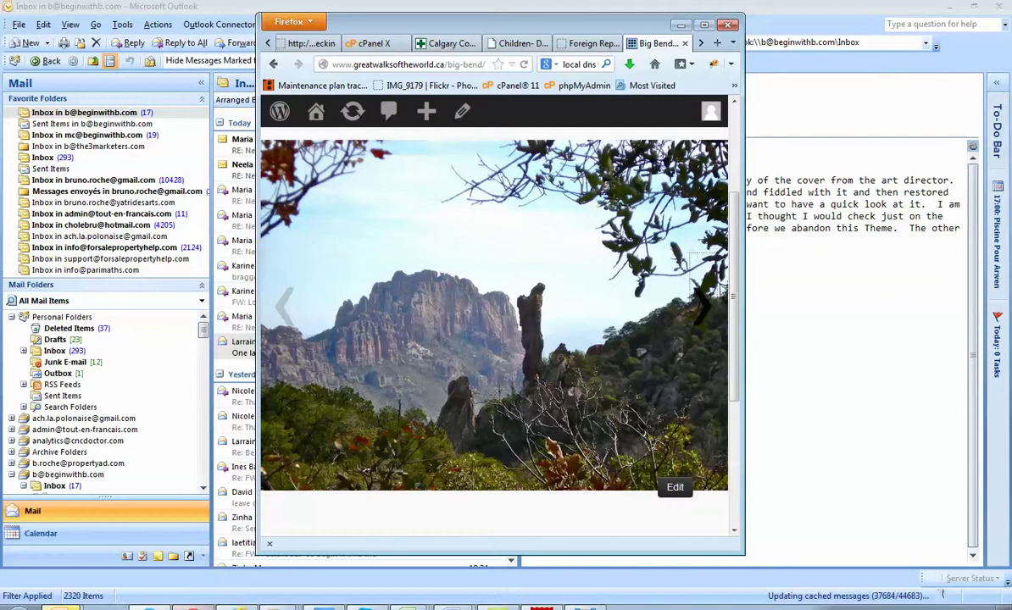
{"action": "left_click", "coordinate": [283, 305]}
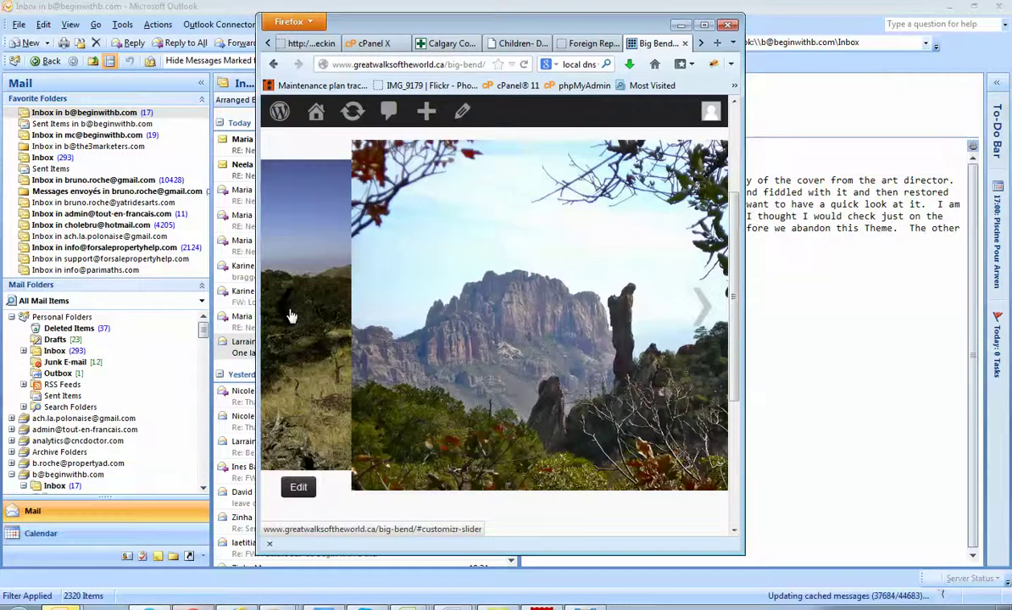
{"action": "left_click", "coordinate": [285, 310]}
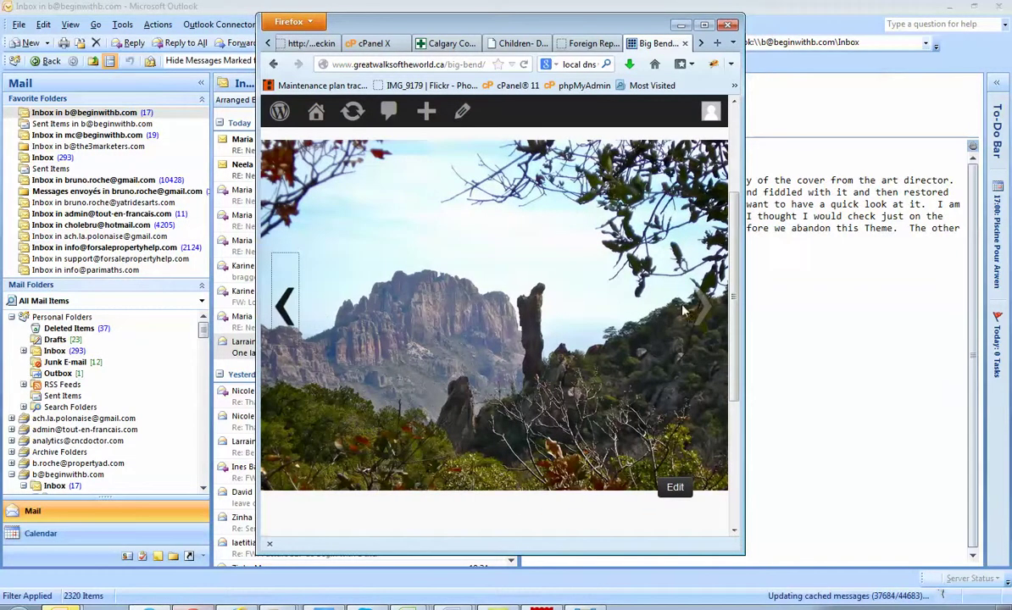
{"action": "left_click", "coordinate": [700, 307]}
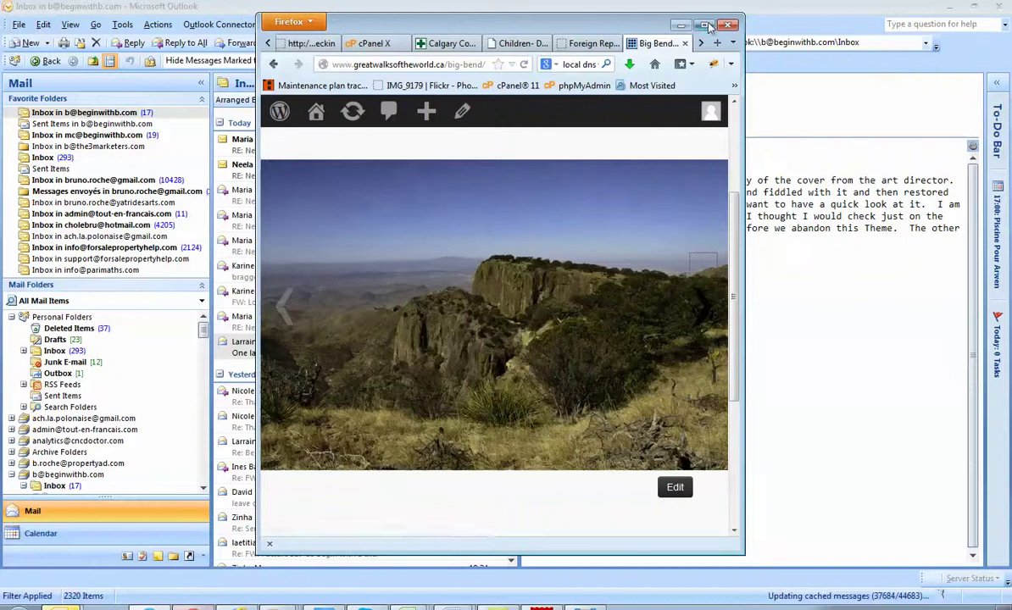
Maximize the browser window and review the Big Bend slider images at full width
{"action": "left_click", "coordinate": [705, 25]}
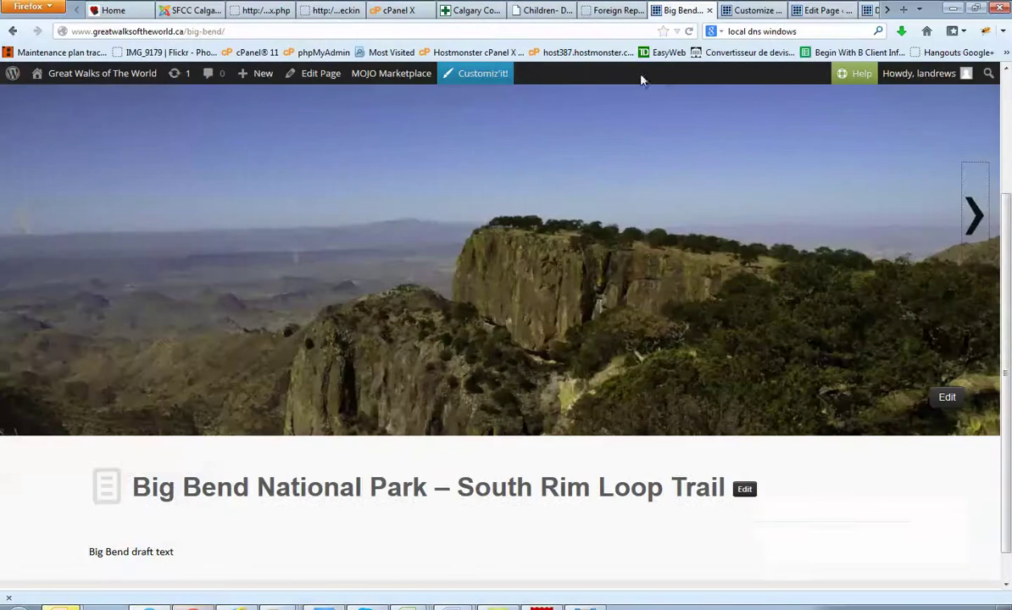
{"action": "scroll", "coordinate": [593, 267], "scroll_direction": "up", "scroll_amount": 3}
{"action": "scroll", "coordinate": [529, 231], "scroll_direction": "down", "scroll_amount": 2}
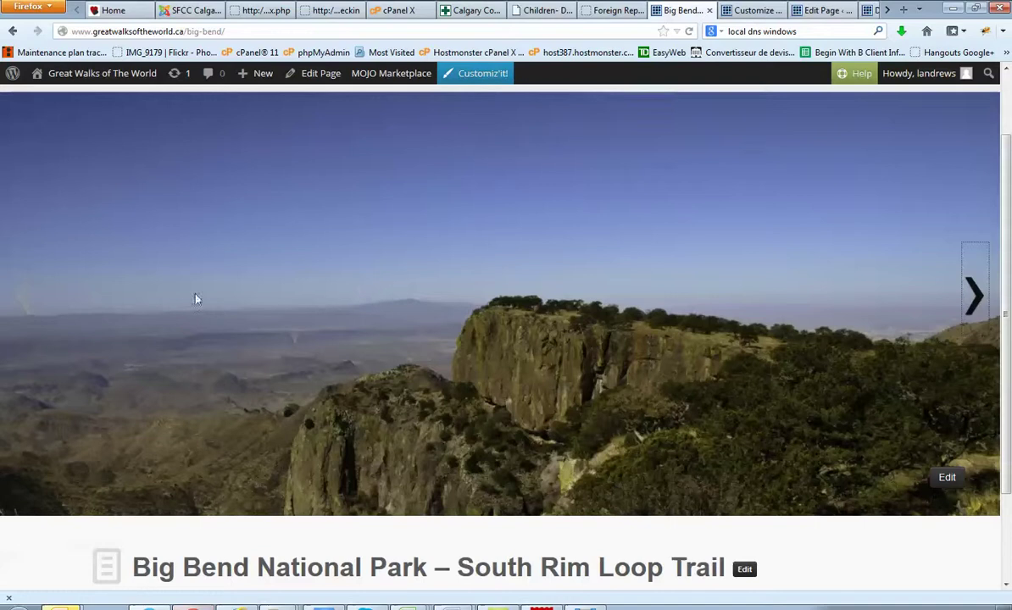
{"action": "left_click", "coordinate": [25, 296]}
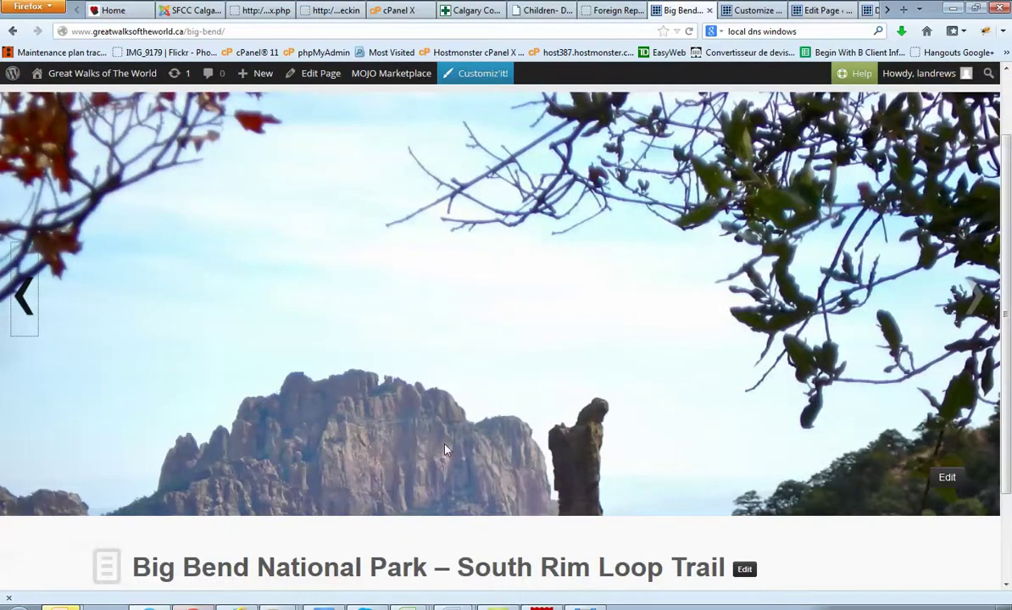
Inspect the slider image, select its parent carousel item div and set that rule's line-height to 787px
{"action": "right_click", "coordinate": [455, 350]}
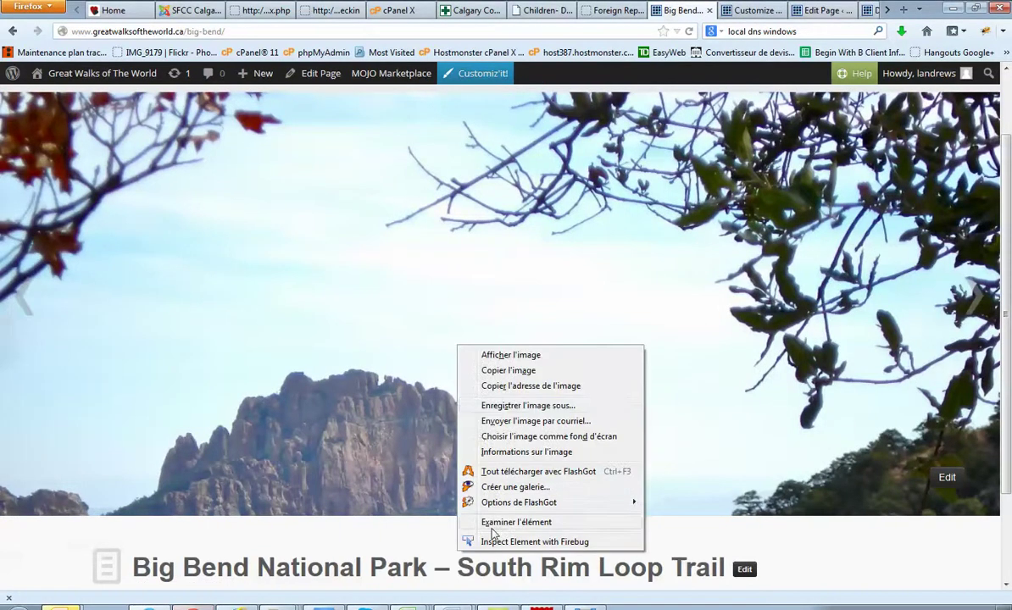
{"action": "key", "text": "Escape"}
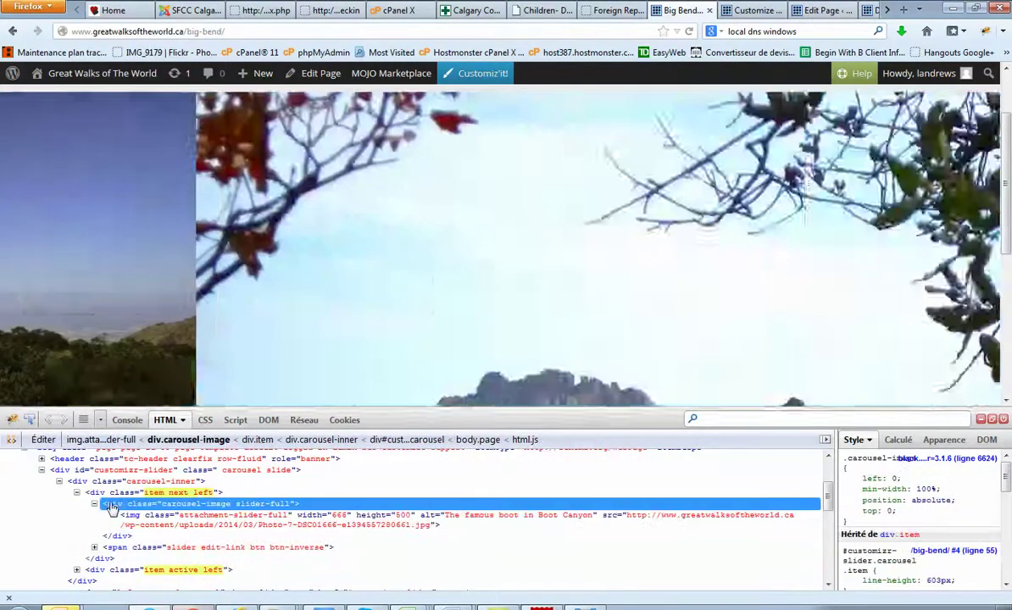
{"action": "left_click", "coordinate": [74, 490]}
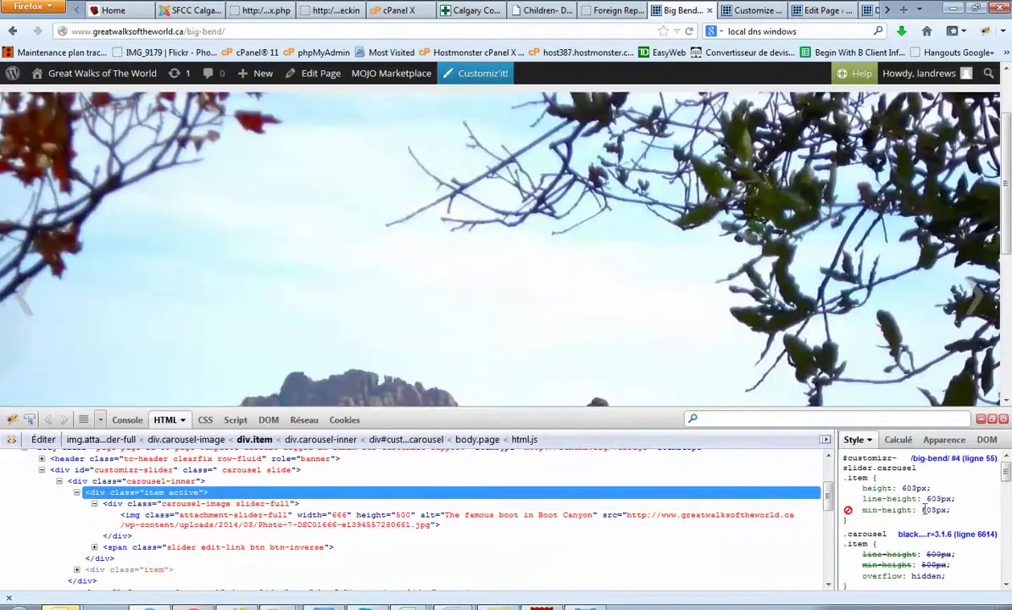
{"action": "left_click", "coordinate": [937, 499]}
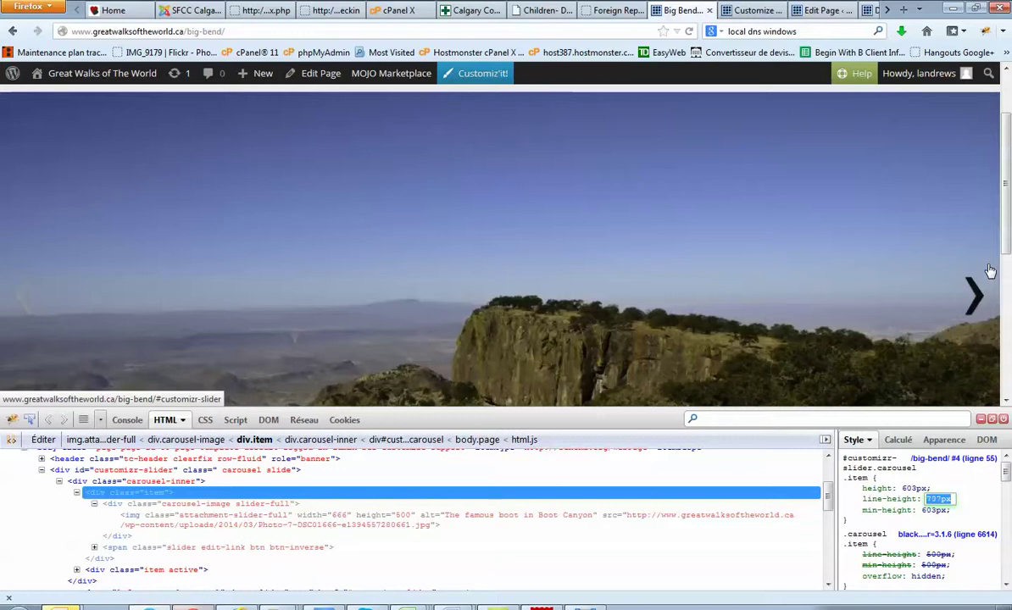
{"action": "scroll", "coordinate": [984, 254], "scroll_direction": "down", "scroll_amount": 2}
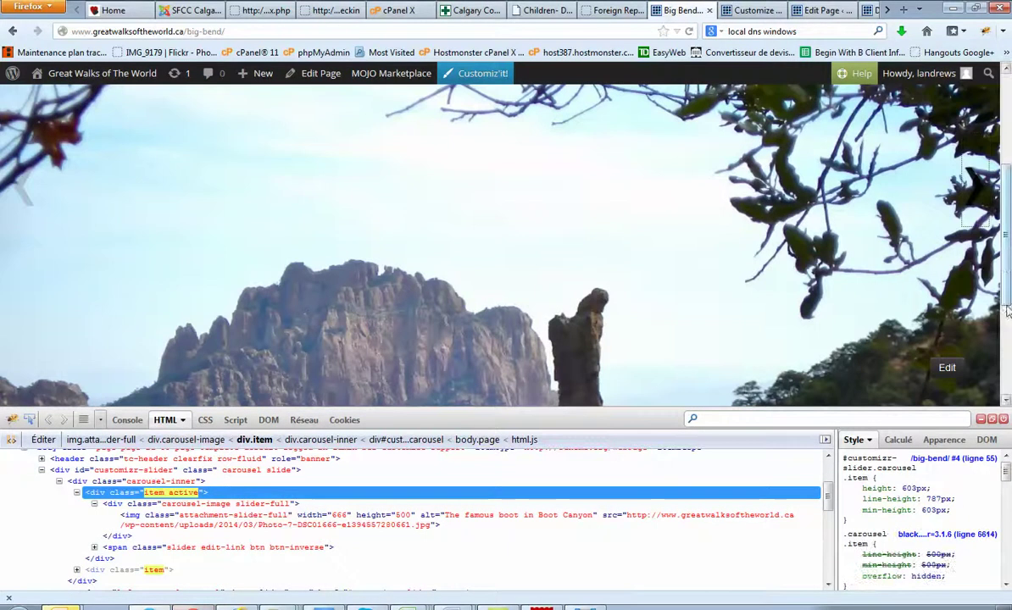
Raise the slider item's height to 783px in the inspected style rule and check the image crop
{"action": "left_click", "coordinate": [915, 488]}
{"action": "key", "text": "Up"}
{"action": "key", "text": "Up"}
{"action": "key", "text": "Up"}
{"action": "key", "text": "Up"}
{"action": "key", "text": "Up"}
{"action": "key", "text": "Up"}
{"action": "key", "text": "Up"}
{"action": "key", "text": "Up"}
{"action": "key", "text": "Up"}
{"action": "key", "text": "Up"}
{"action": "key", "text": "Up"}
{"action": "key", "text": "Up"}
{"action": "key", "text": "Up"}
{"action": "key", "text": "Up"}
{"action": "key", "text": "Up"}
{"action": "key", "text": "Up"}
{"action": "key", "text": "Up"}
{"action": "key", "text": "Up"}
{"action": "key", "text": "Up"}
{"action": "key", "text": "Up"}
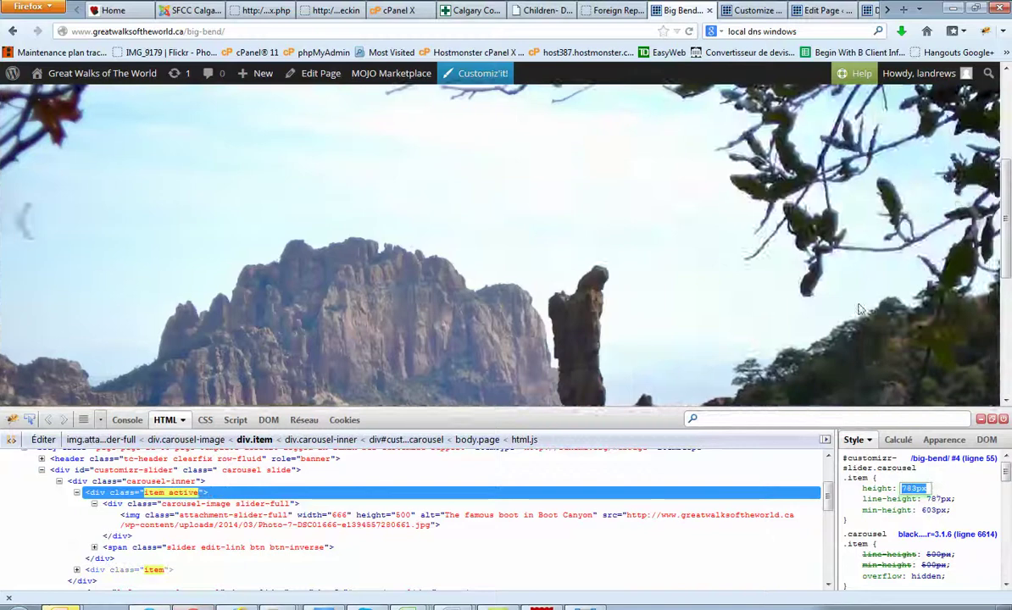
{"action": "scroll", "coordinate": [776, 235], "scroll_direction": "down", "scroll_amount": 3}
{"action": "scroll", "coordinate": [776, 235], "scroll_direction": "up", "scroll_amount": 2}
{"action": "scroll", "coordinate": [775, 241], "scroll_direction": "up", "scroll_amount": 2}
{"action": "scroll", "coordinate": [904, 346], "scroll_direction": "down", "scroll_amount": 2}
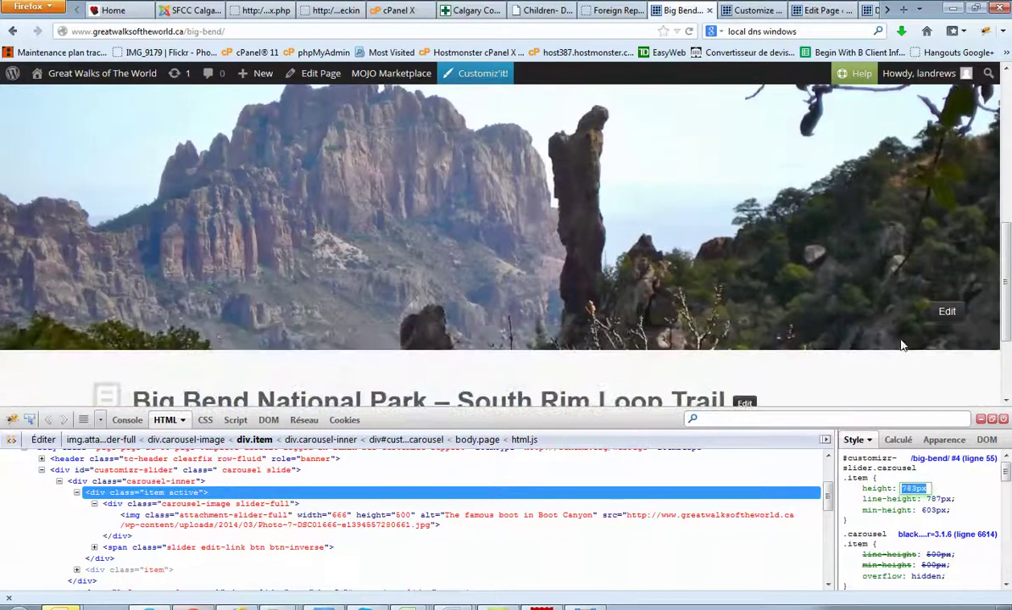
Increase the slider item's height in the inspected style rule to 973px and check the image's lower edge
{"action": "key", "text": "shift+Up"}
{"action": "key", "text": "shift+Up"}
{"action": "key", "text": "shift+Up"}
{"action": "key", "text": "shift+Up"}
{"action": "key", "text": "shift+Up"}
{"action": "key", "text": "shift+Up"}
{"action": "key", "text": "shift+Up"}
{"action": "key", "text": "shift+Up"}
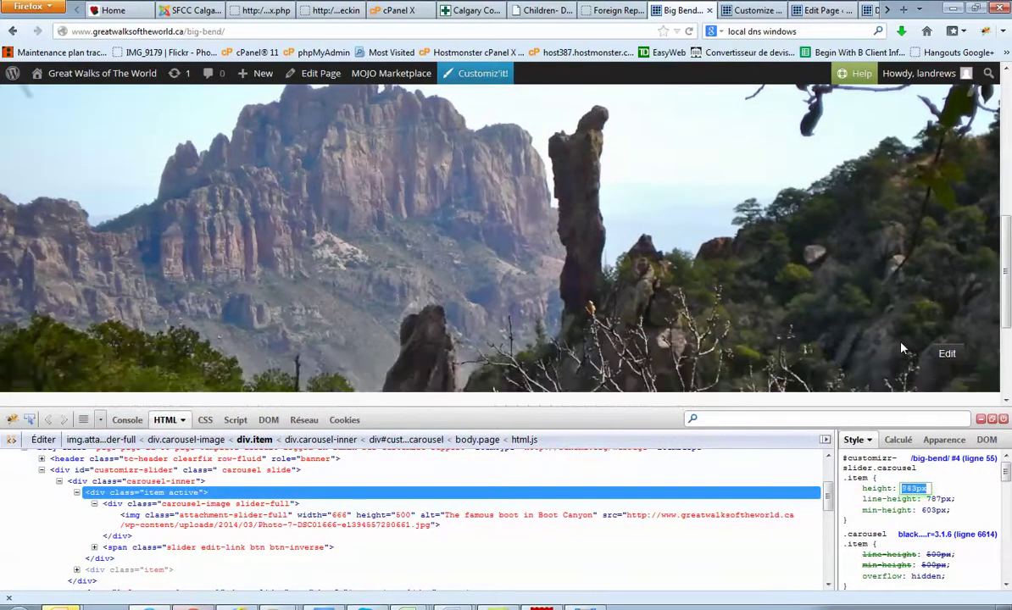
{"action": "scroll", "coordinate": [890, 339], "scroll_direction": "down", "scroll_amount": 3}
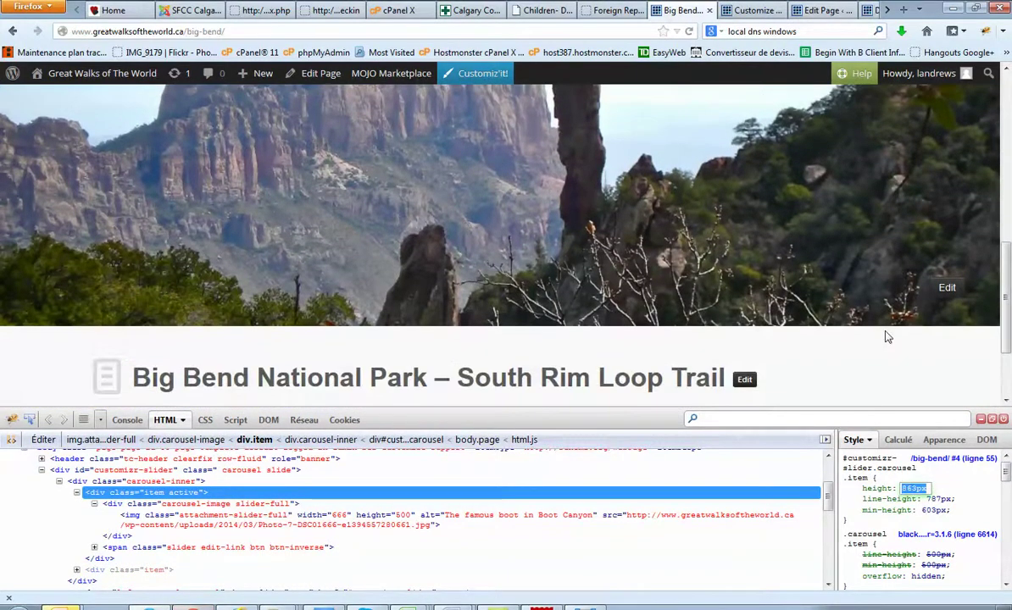
{"action": "scroll", "coordinate": [887, 337], "scroll_direction": "up", "scroll_amount": 1}
{"action": "key", "text": "shift+Up"}
{"action": "key", "text": "shift+Up"}
{"action": "key", "text": "shift+Up"}
{"action": "key", "text": "shift+Up"}
{"action": "key", "text": "shift+Up"}
{"action": "key", "text": "shift+Up"}
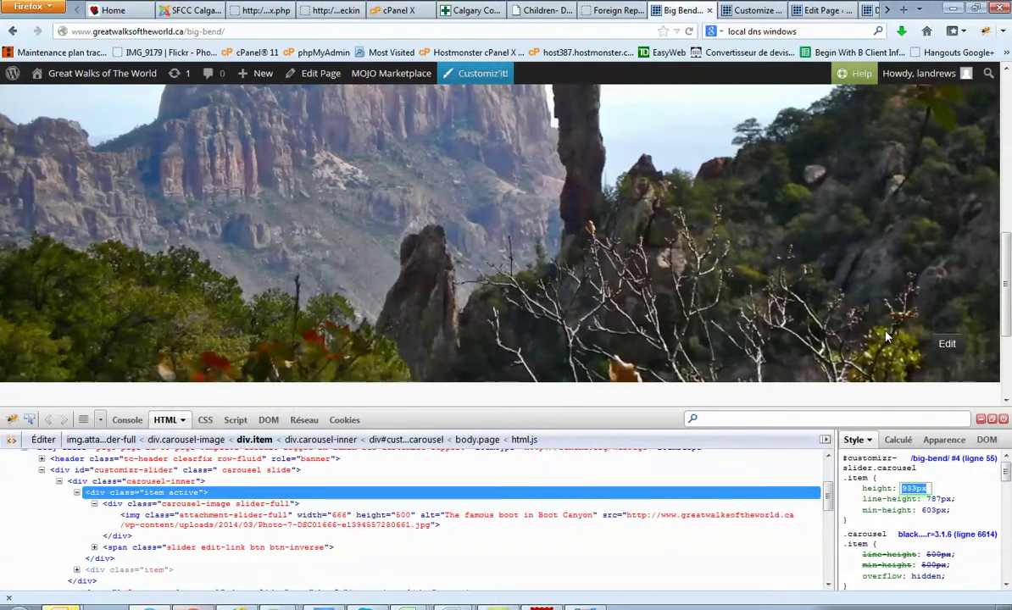
{"action": "scroll", "coordinate": [886, 336], "scroll_direction": "down", "scroll_amount": 3}
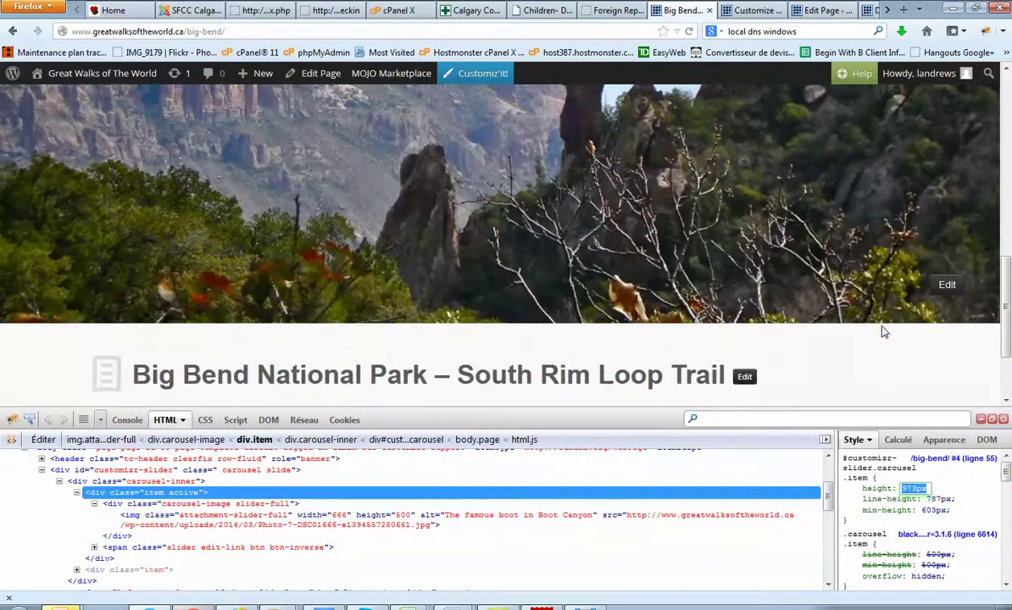
Increase the slider item's height in the inspected style rule to 1103px and check the image's lower edge
{"action": "key", "text": "shift+Up"}
{"action": "key", "text": "shift+Up"}
{"action": "key", "text": "shift+Up"}
{"action": "key", "text": "shift+Up"}
{"action": "key", "text": "shift+Up"}
{"action": "key", "text": "shift+Up"}
{"action": "key", "text": "shift+Up"}
{"action": "key", "text": "shift+Up"}
{"action": "key", "text": "shift+Up"}
{"action": "key", "text": "shift+Up"}
{"action": "key", "text": "shift+Up"}
{"action": "key", "text": "shift+Up"}
{"action": "key", "text": "shift+Up"}
{"action": "key", "text": "shift+Up"}
{"action": "key", "text": "shift+Up"}
{"action": "key", "text": "shift+Up"}
{"action": "key", "text": "shift+Up"}
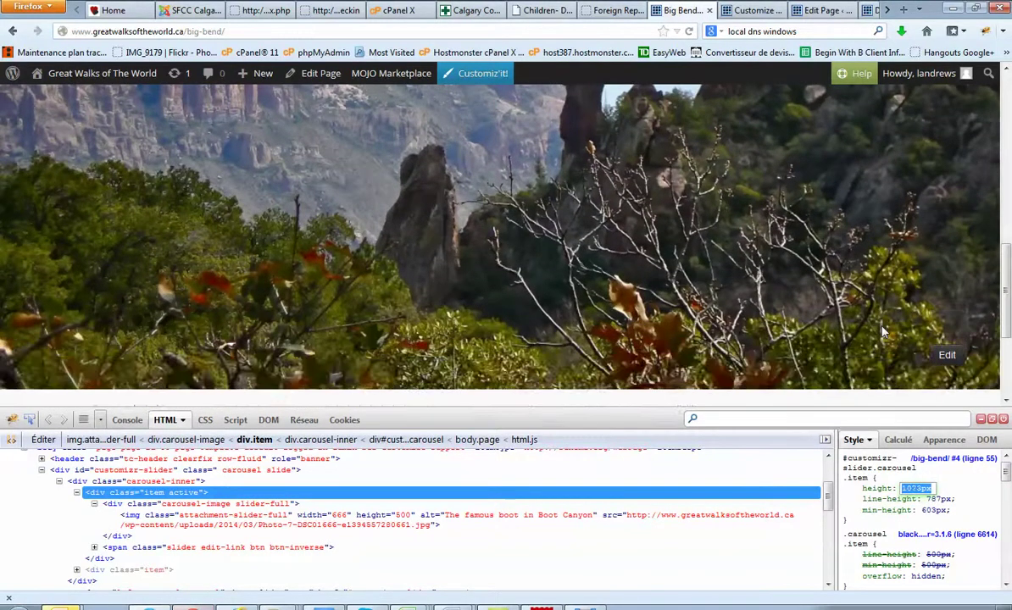
{"action": "scroll", "coordinate": [883, 331], "scroll_direction": "down", "scroll_amount": 3}
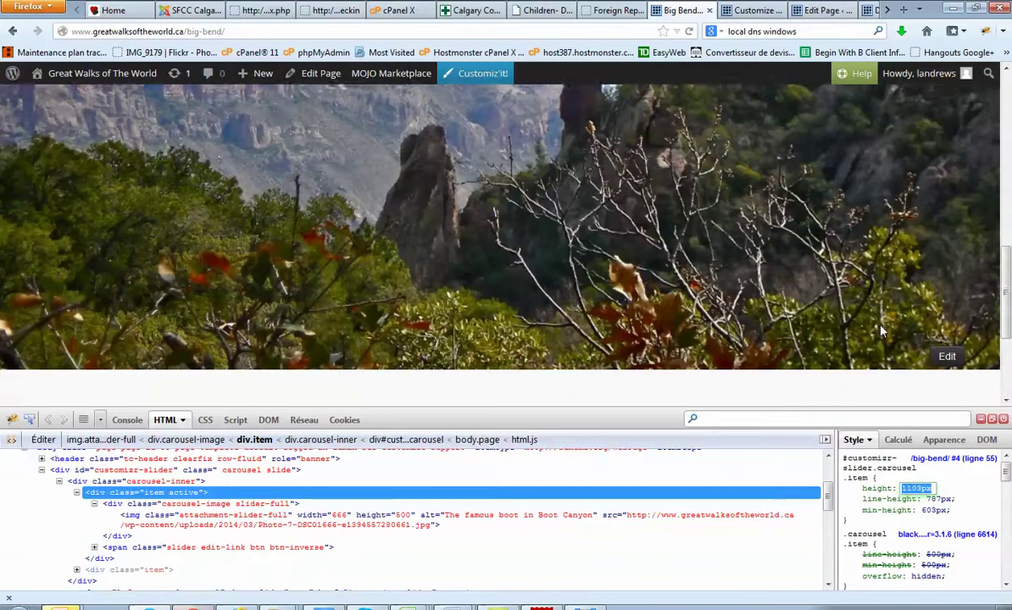
Reduce the slider item's height in the inspected style rule to 950px
{"action": "key", "text": "shift+Down"}
{"action": "key", "text": "shift+Down"}
{"action": "key", "text": "shift+Down"}
{"action": "key", "text": "shift+Down"}
{"action": "key", "text": "shift+Down"}
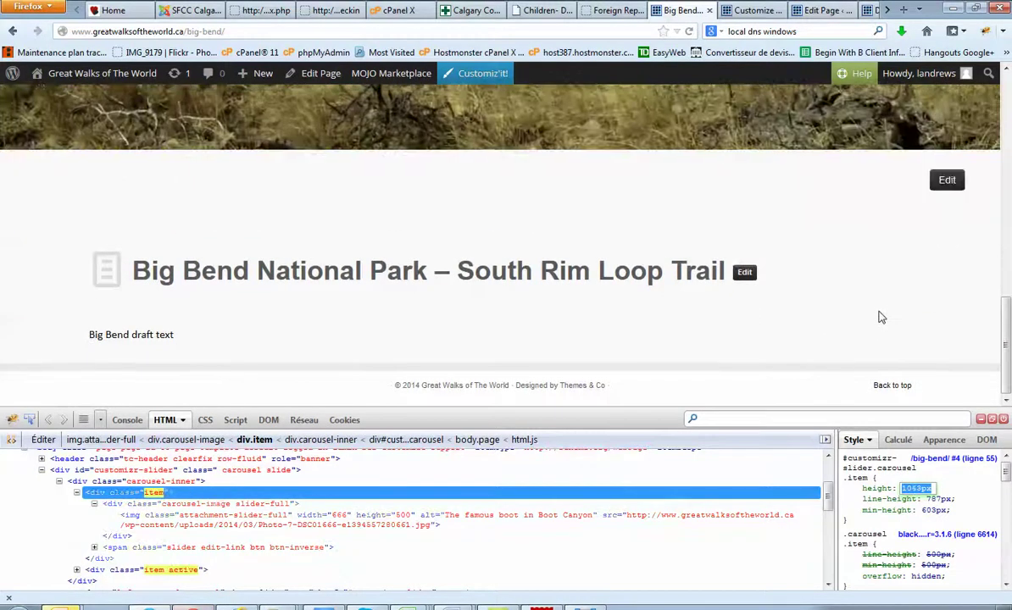
{"action": "key", "text": "shift+Down"}
{"action": "key", "text": "shift+Down"}
{"action": "key", "text": "shift+Down"}
{"action": "key", "text": "shift+Down"}
{"action": "key", "text": "shift+Down"}
{"action": "key", "text": "shift+Down"}
{"action": "key", "text": "shift+Down"}
{"action": "key", "text": "shift+Down"}
{"action": "key", "text": "shift+Down"}
{"action": "key", "text": "shift+Down"}
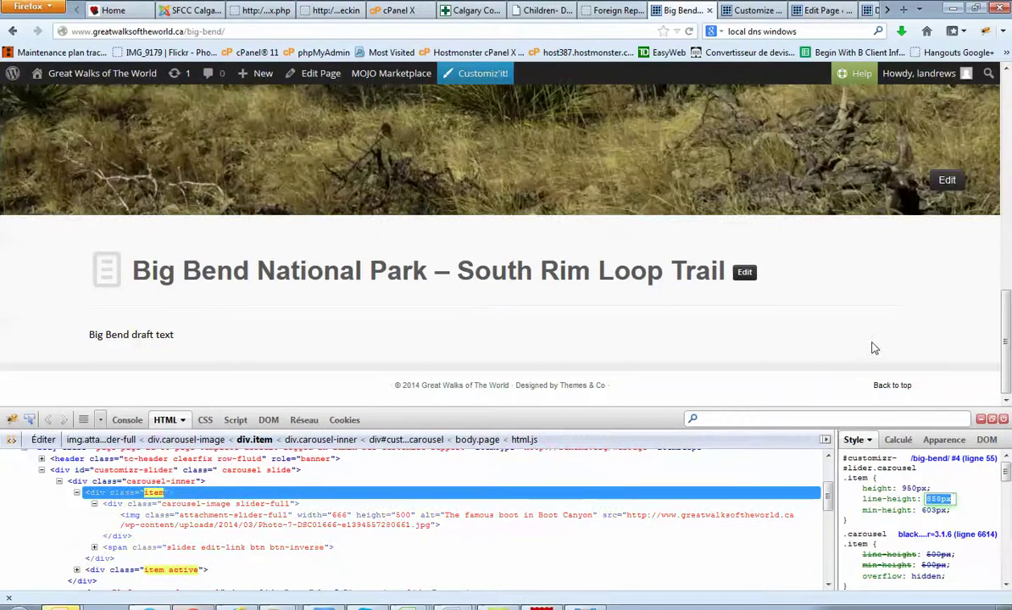
Set the slider item's height, line-height and min-height to 950px in the theme's custom CSS and publish the change
{"action": "left_click", "coordinate": [764, 13]}
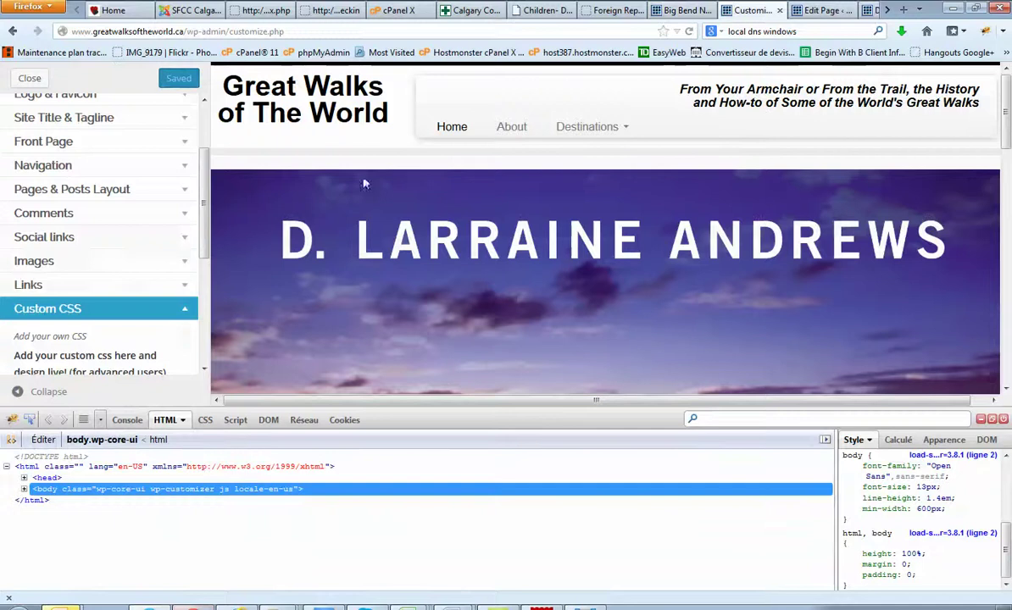
{"action": "scroll", "coordinate": [127, 279], "scroll_direction": "down", "scroll_amount": 6}
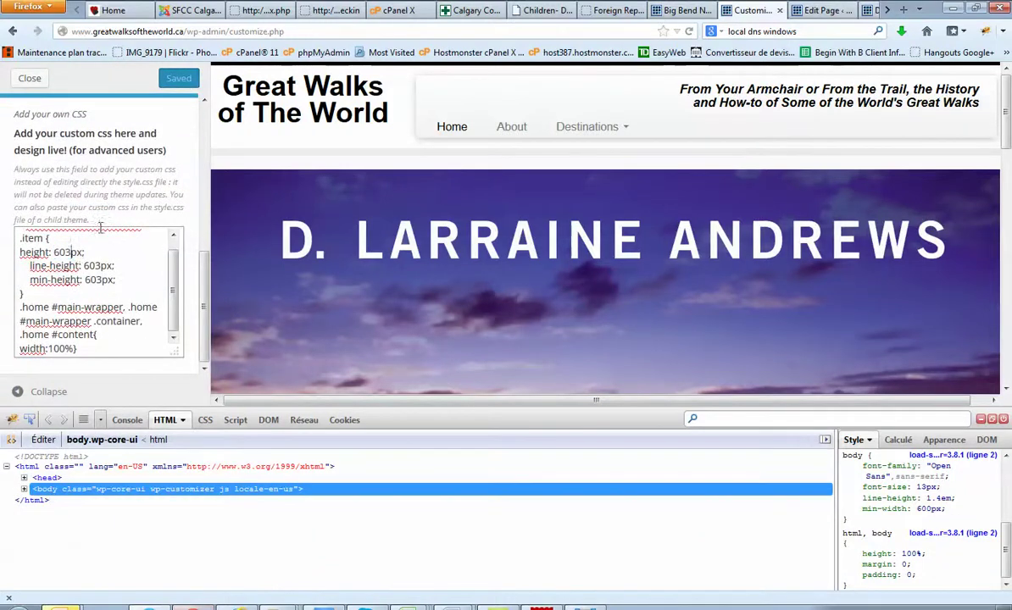
{"action": "key", "text": "BackSpace"}
{"action": "key", "text": "BackSpace"}
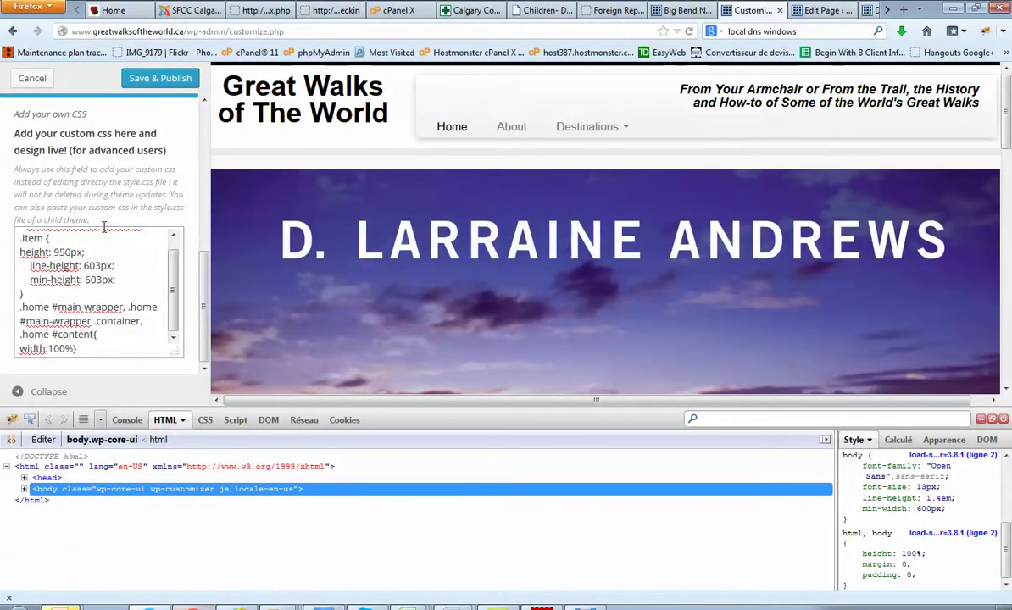
{"action": "key", "text": "Right"}
{"action": "key", "text": "Right"}
{"action": "key", "text": "Right"}
{"action": "key", "text": "Right"}
{"action": "key", "text": "Right"}
{"action": "left_click", "coordinate": [160, 78]}
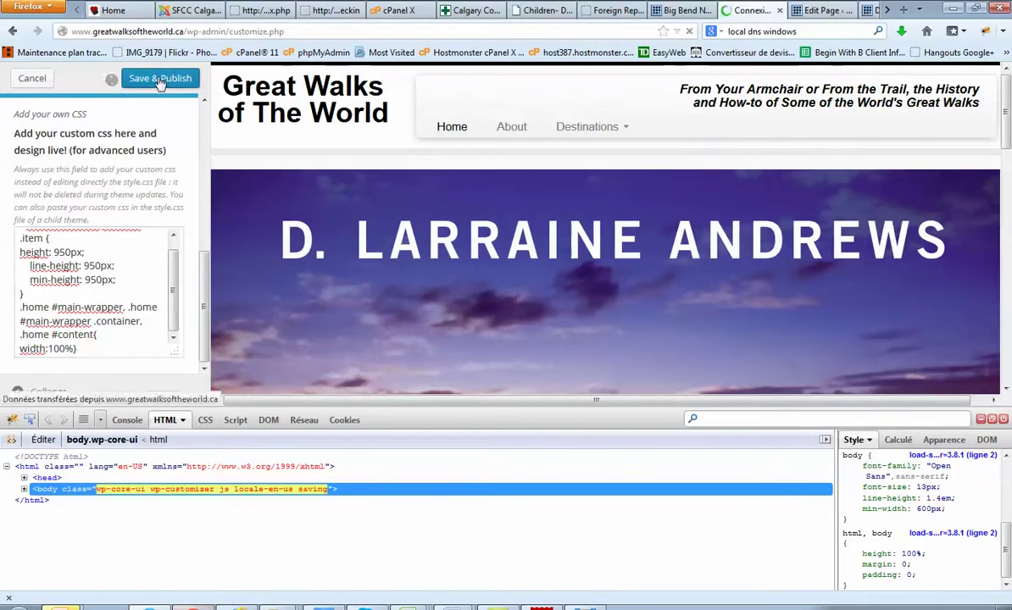
Return to the Big Bend page, close the element inspector and examine the slider image at full width
{"action": "left_click", "coordinate": [706, 10]}
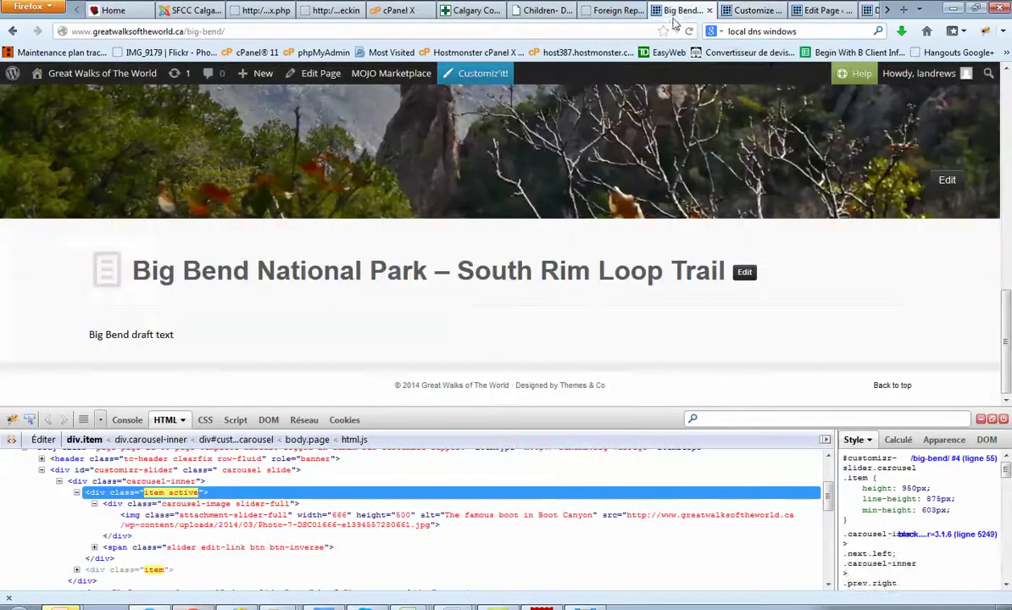
{"action": "left_click", "coordinate": [980, 419]}
{"action": "scroll", "coordinate": [753, 429], "scroll_direction": "up", "scroll_amount": 3}
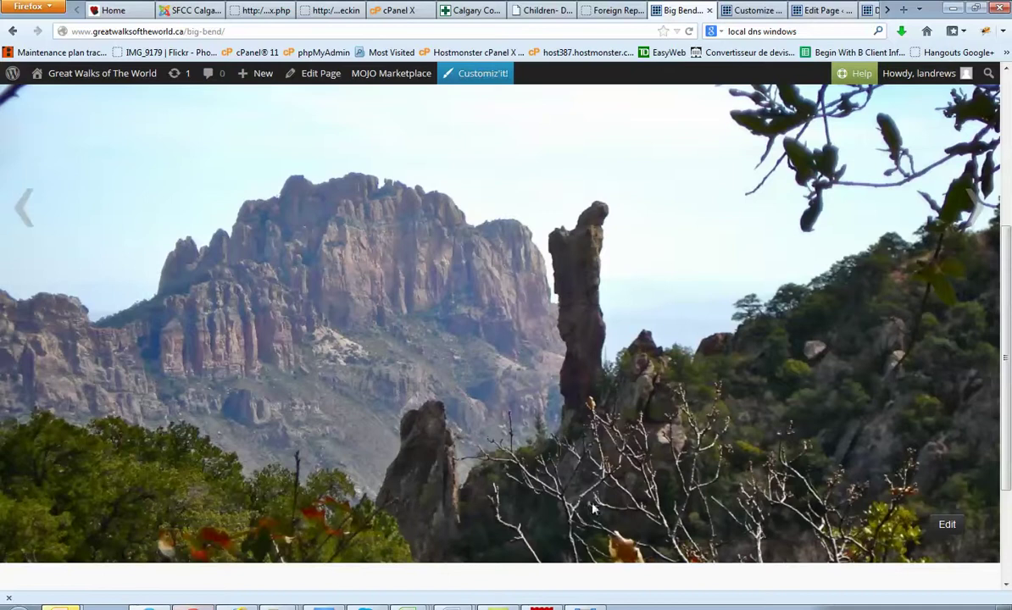
{"action": "scroll", "coordinate": [602, 500], "scroll_direction": "up", "scroll_amount": 2}
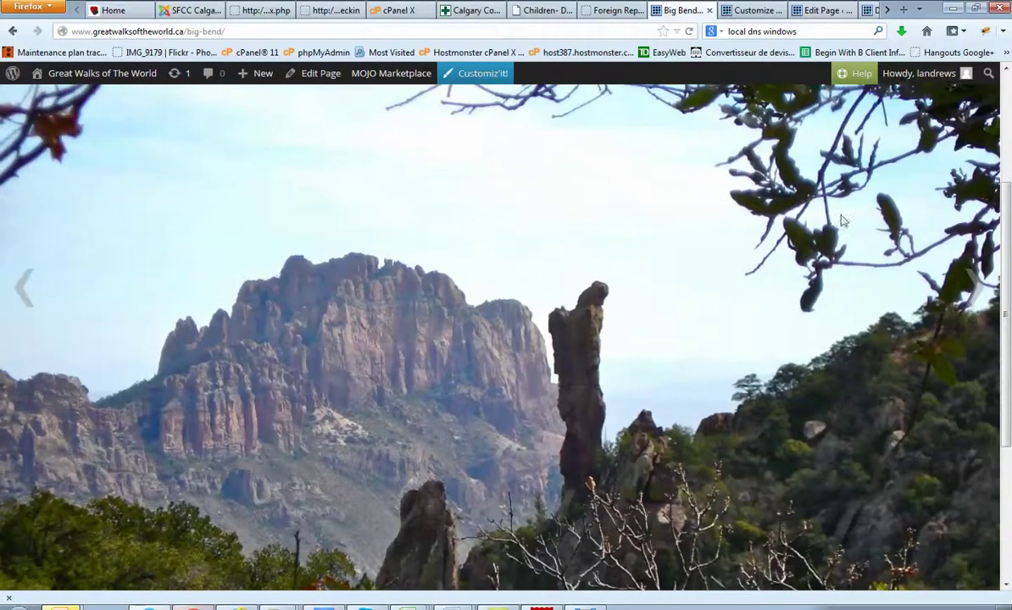
Reduce the browser window and examine the spacing above and below the Big Bend slider
{"action": "left_click", "coordinate": [977, 8]}
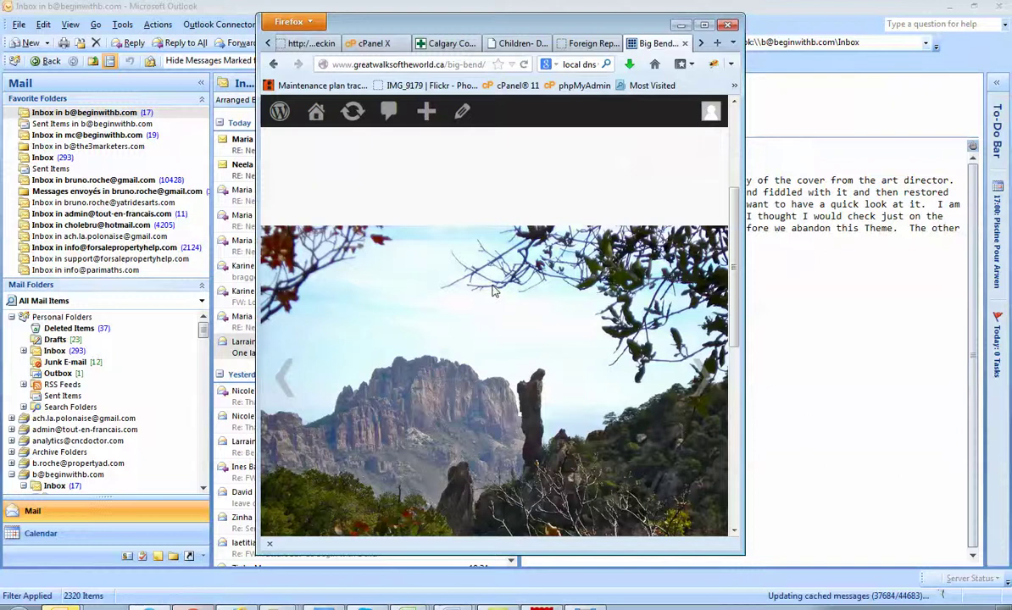
{"action": "scroll", "coordinate": [494, 293], "scroll_direction": "down", "scroll_amount": 8}
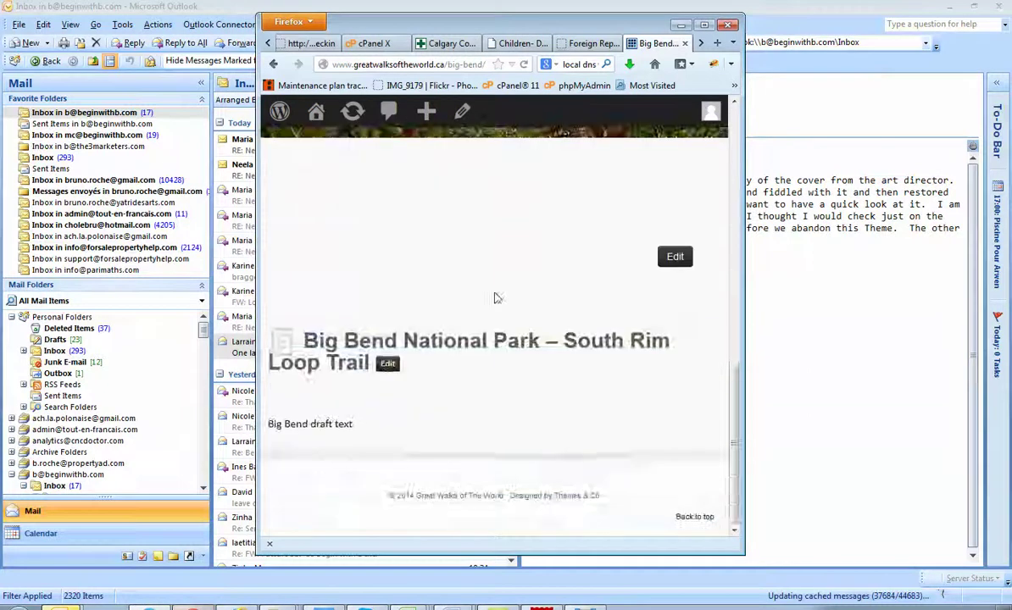
{"action": "scroll", "coordinate": [497, 297], "scroll_direction": "up", "scroll_amount": 8}
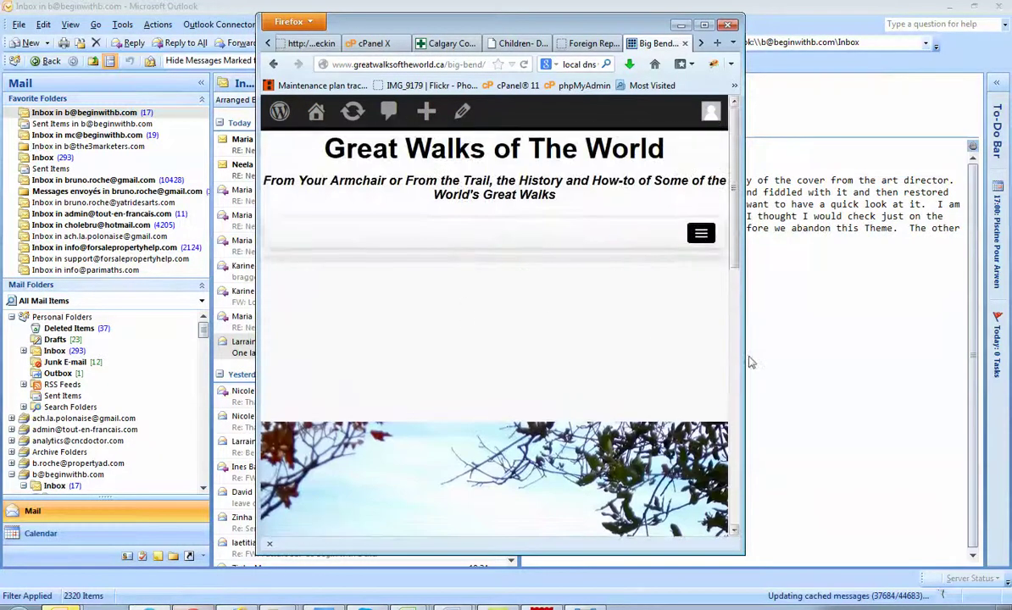
Narrow the browser window to about phone width and examine the blank space around the slider image
{"action": "left_click_drag", "start_coordinate": [742, 356], "coordinate": [575, 360]}
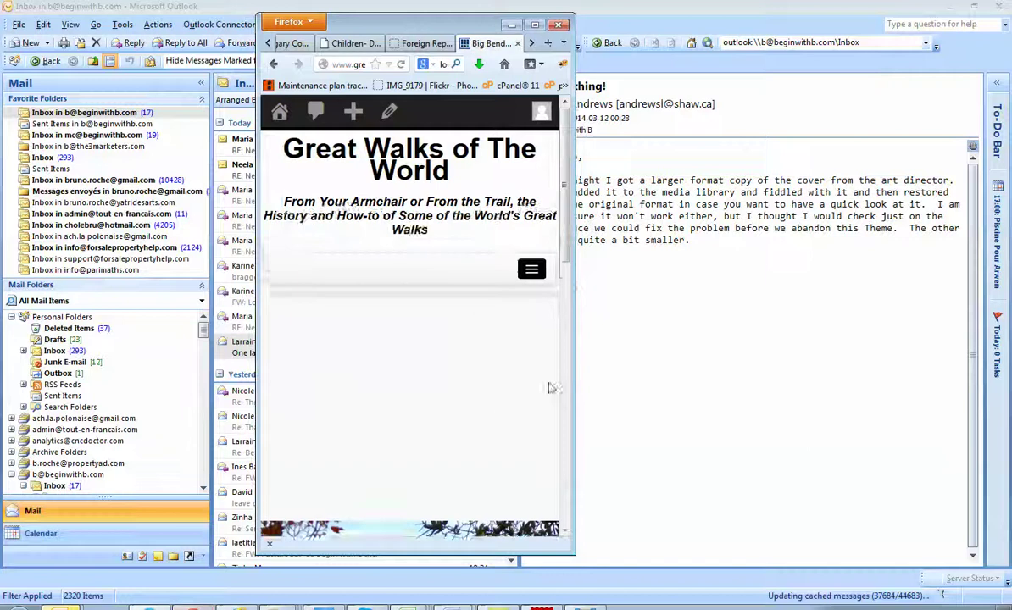
{"action": "scroll", "coordinate": [507, 388], "scroll_direction": "down", "scroll_amount": 3}
{"action": "scroll", "coordinate": [507, 388], "scroll_direction": "down", "scroll_amount": 3}
{"action": "scroll", "coordinate": [506, 388], "scroll_direction": "up", "scroll_amount": 5}
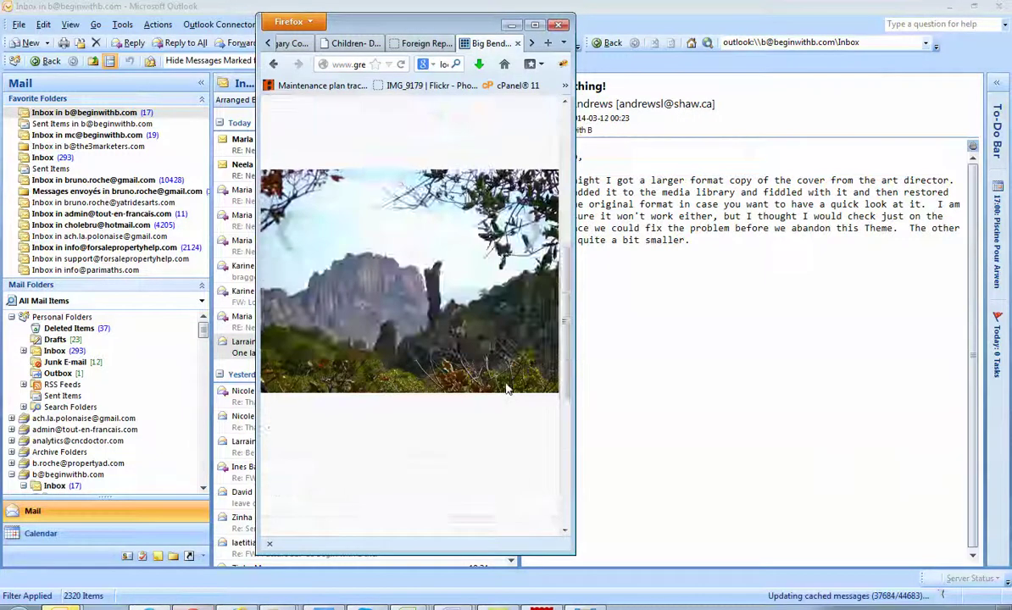
Make the browser window slightly narrower and examine the Big Bend slider image with the space above and below it
{"action": "scroll", "coordinate": [506, 388], "scroll_direction": "down", "scroll_amount": 3}
{"action": "scroll", "coordinate": [496, 364], "scroll_direction": "up", "scroll_amount": 4}
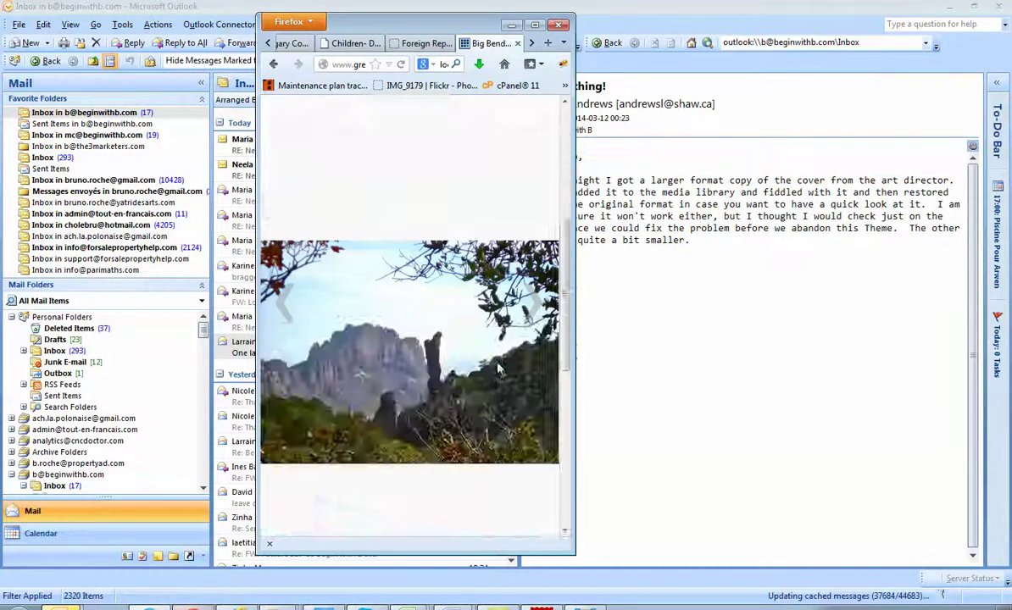
{"action": "mouse_move", "coordinate": [573, 361]}
{"action": "left_mouse_down"}
{"action": "mouse_move", "coordinate": [686, 363]}
{"action": "mouse_move", "coordinate": [524, 363]}
{"action": "mouse_move", "coordinate": [592, 362]}
{"action": "mouse_move", "coordinate": [556, 363]}
{"action": "left_mouse_up"}
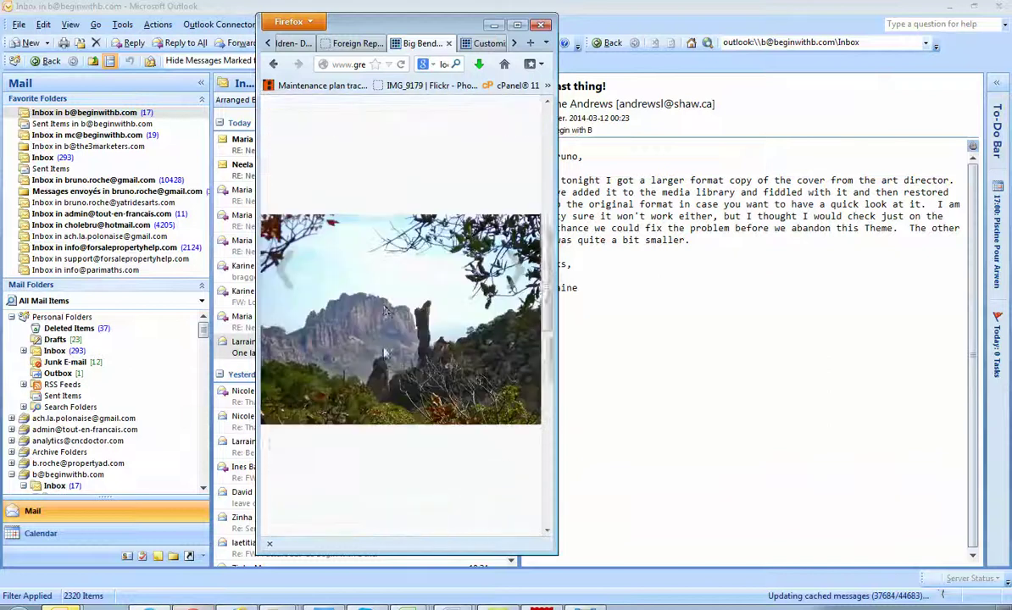
{"action": "scroll", "coordinate": [415, 319], "scroll_direction": "down", "scroll_amount": 1}
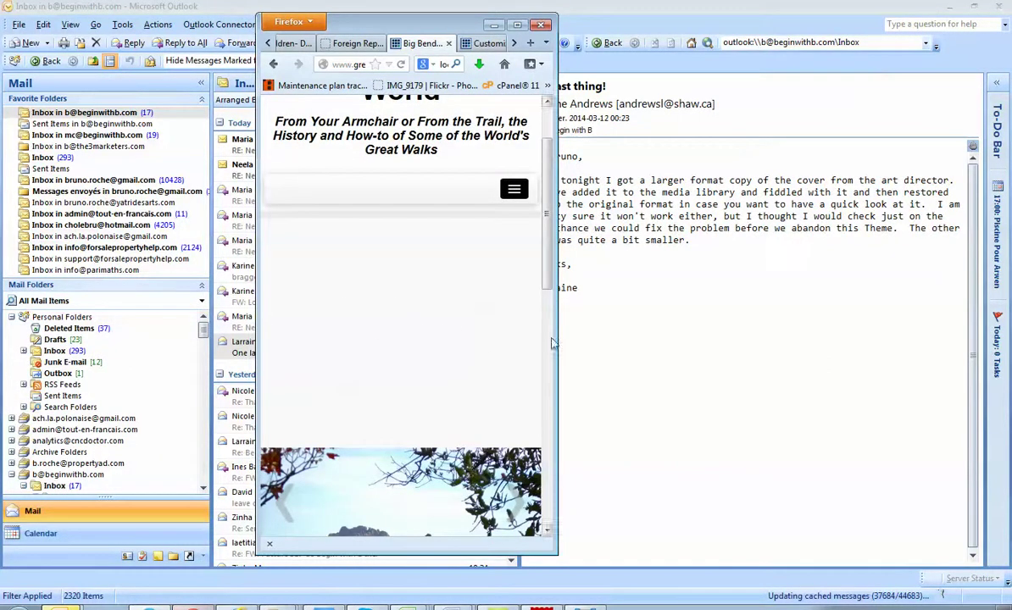
Widen the browser window, maximize it and examine the Big Bend slider image at full width
{"action": "left_click_drag", "start_coordinate": [554, 338], "coordinate": [795, 319]}
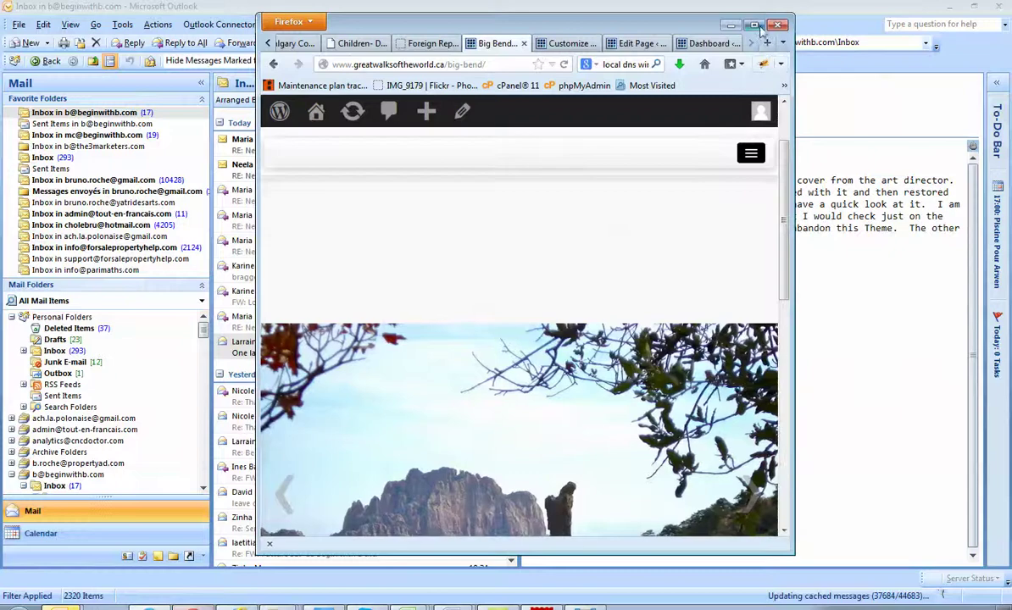
{"action": "left_click", "coordinate": [755, 26]}
{"action": "scroll", "coordinate": [627, 309], "scroll_direction": "up", "scroll_amount": 1}
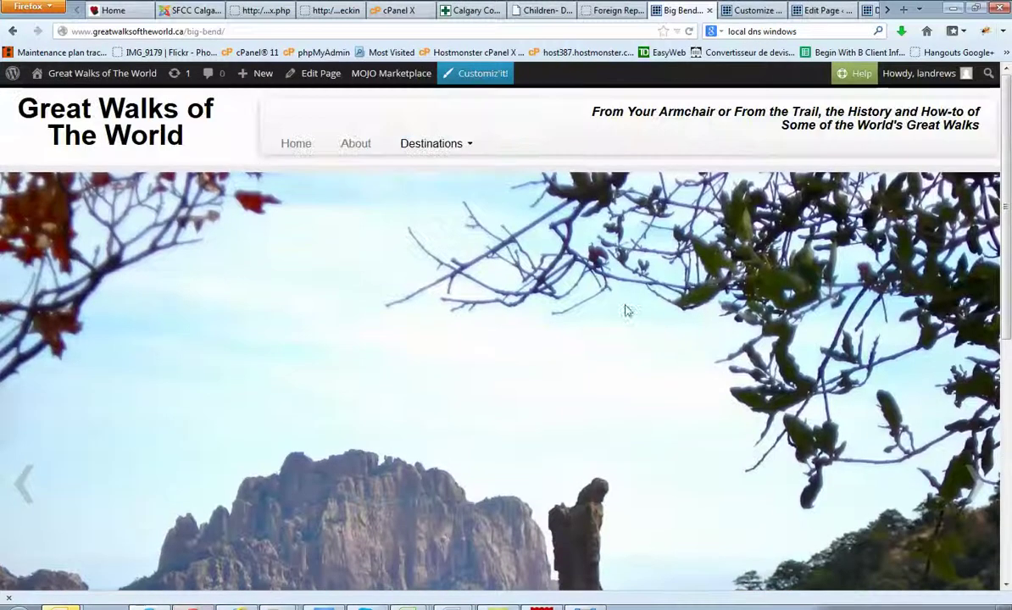
{"action": "scroll", "coordinate": [538, 291], "scroll_direction": "down", "scroll_amount": 4}
{"action": "scroll", "coordinate": [580, 320], "scroll_direction": "up", "scroll_amount": 4}
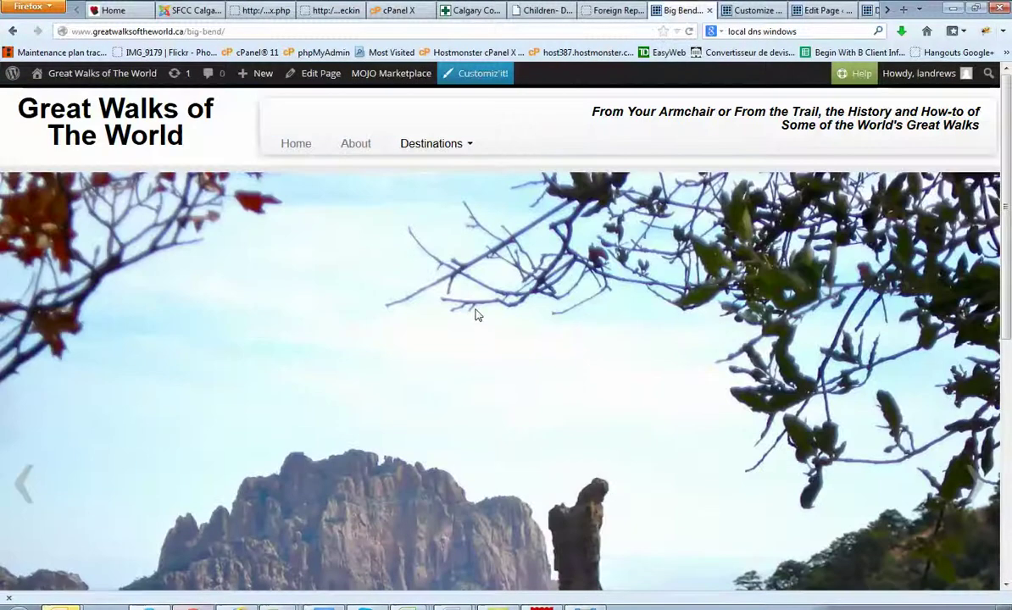